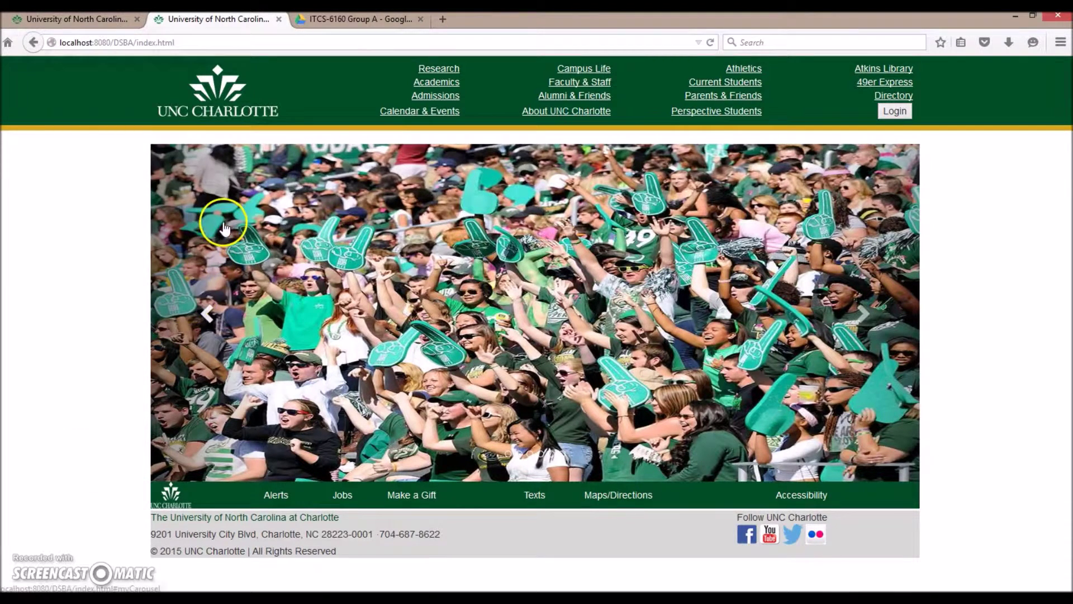
Return to the portal home page, log in to the student home, then log out.
{"action": "left_click", "coordinate": [217, 107]}
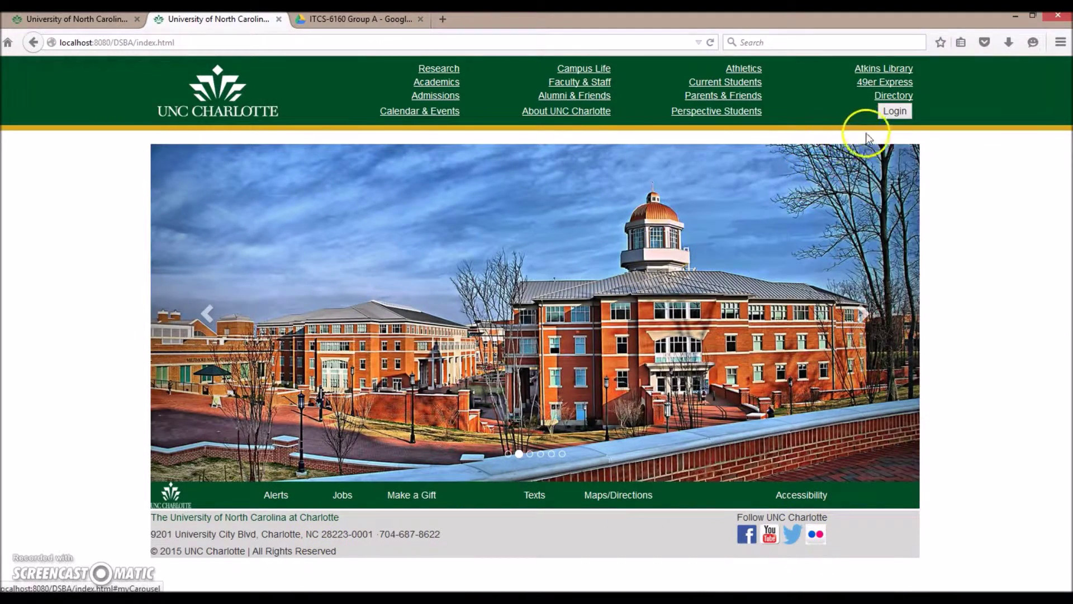
{"action": "left_click", "coordinate": [900, 113]}
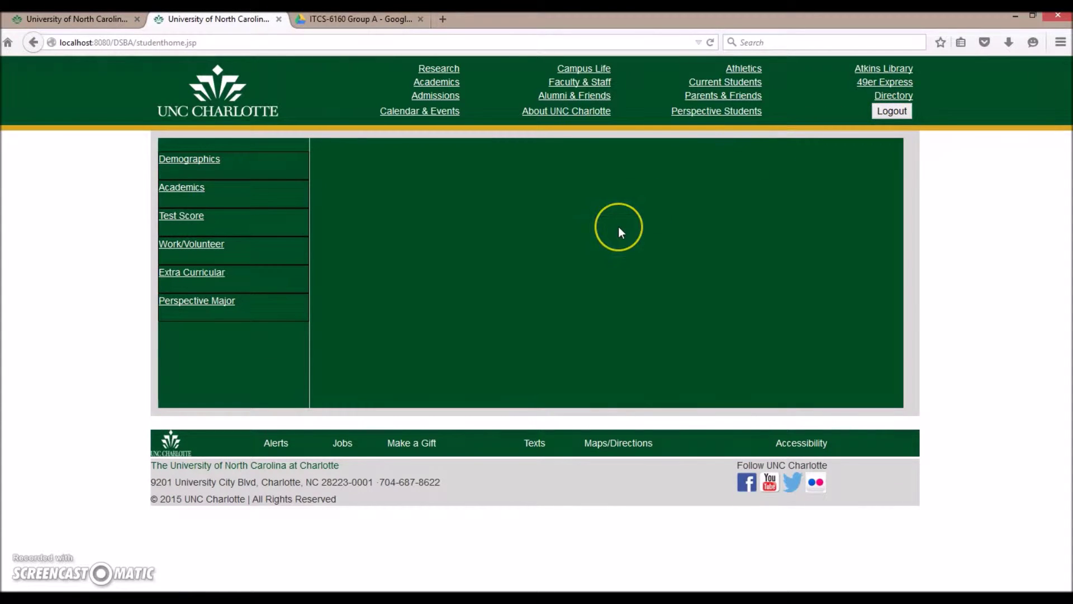
{"action": "left_click", "coordinate": [891, 111]}
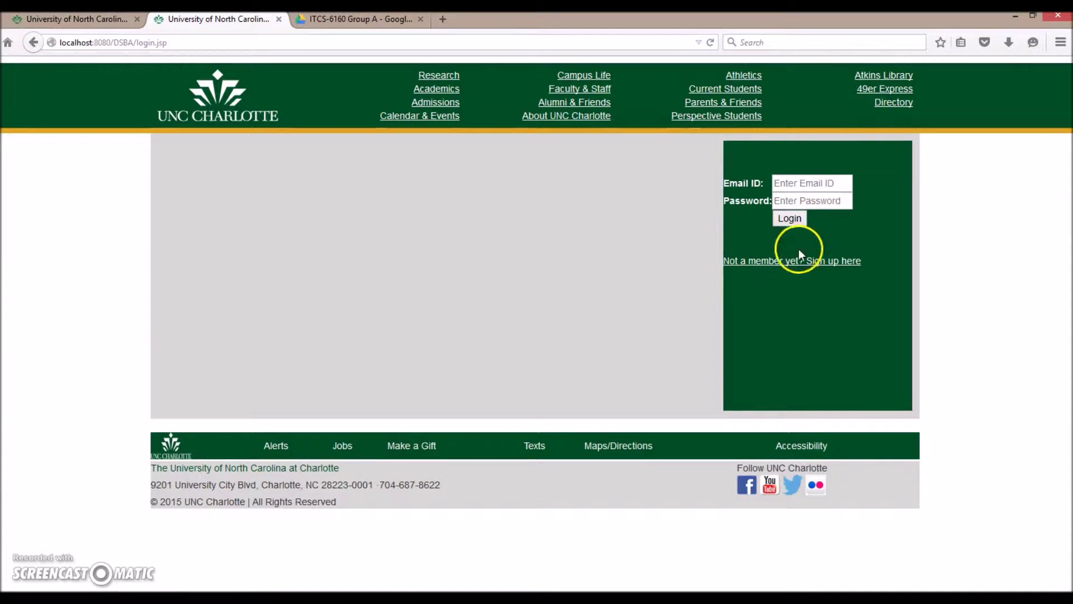
Open the sign-up form and enter the student's first name, last name and full postal address.
{"action": "left_click", "coordinate": [790, 262]}
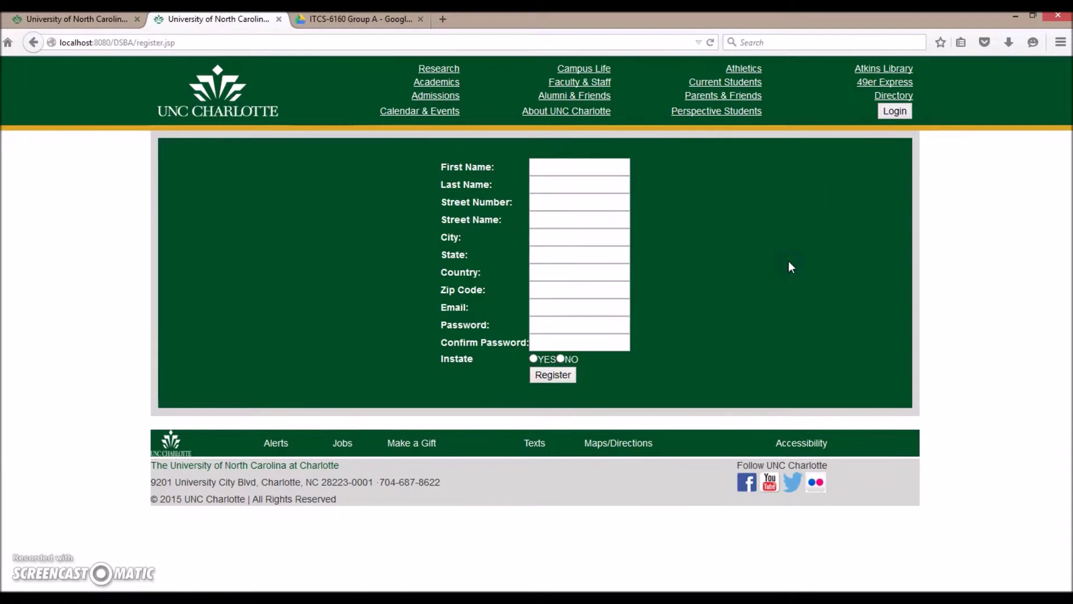
{"action": "left_click", "coordinate": [570, 174]}
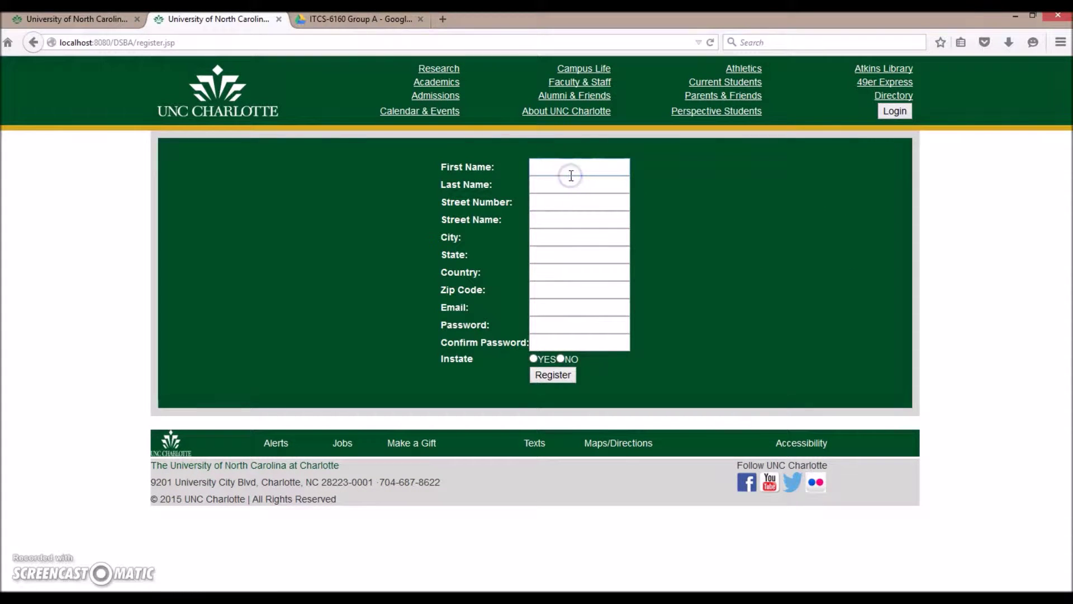
{"action": "key", "text": "Tab"}
{"action": "key", "text": "Tab"}
{"action": "key", "text": "Tab"}
{"action": "key", "text": "Tab"}
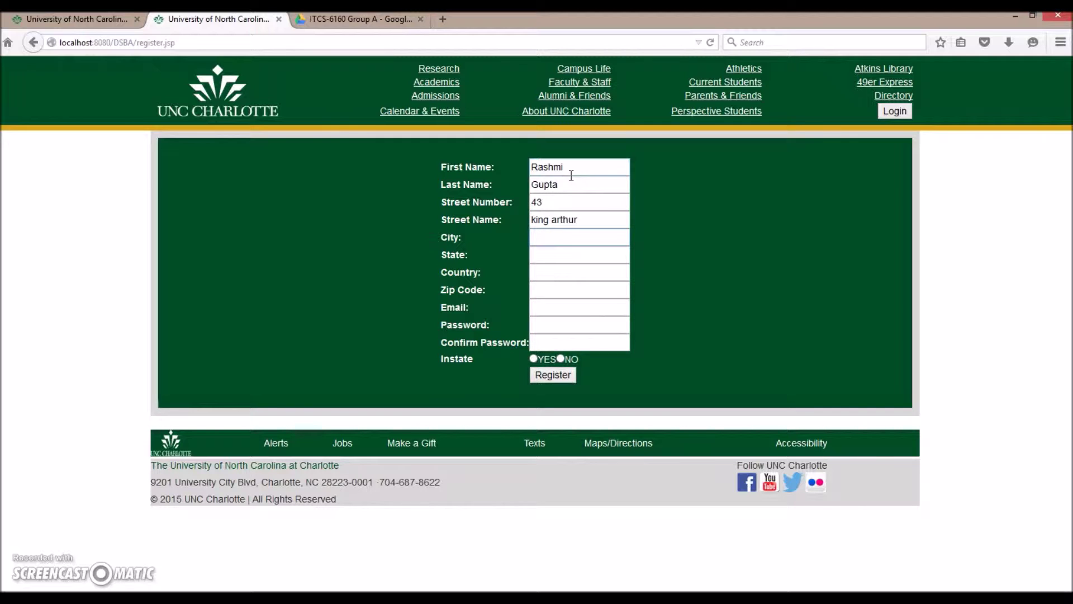
{"action": "key", "text": "Tab"}
{"action": "key", "text": "Tab"}
{"action": "key", "text": "Tab"}
Enter the student's email, the password and its confirmation, set Instate to NO, and register.
{"action": "key", "text": "Tab"}
{"action": "type", "text": "r"}
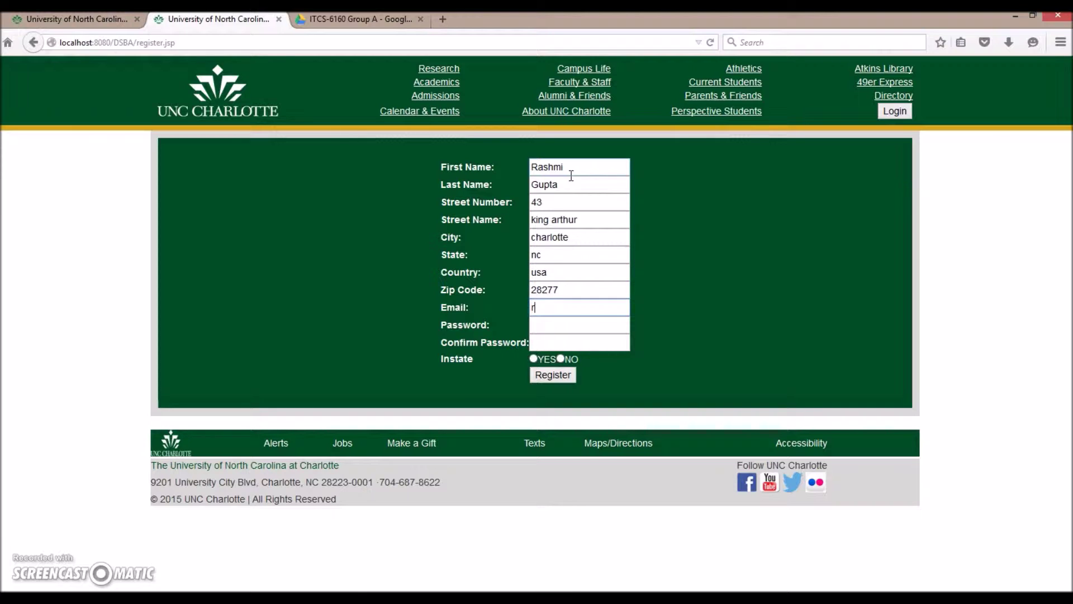
{"action": "type", "text": "as=="}
{"action": "key", "text": "BackSpace"}
{"action": "key", "text": "BackSpace"}
{"action": "key", "text": "BackSpace"}
{"action": "key", "text": "BackSpace"}
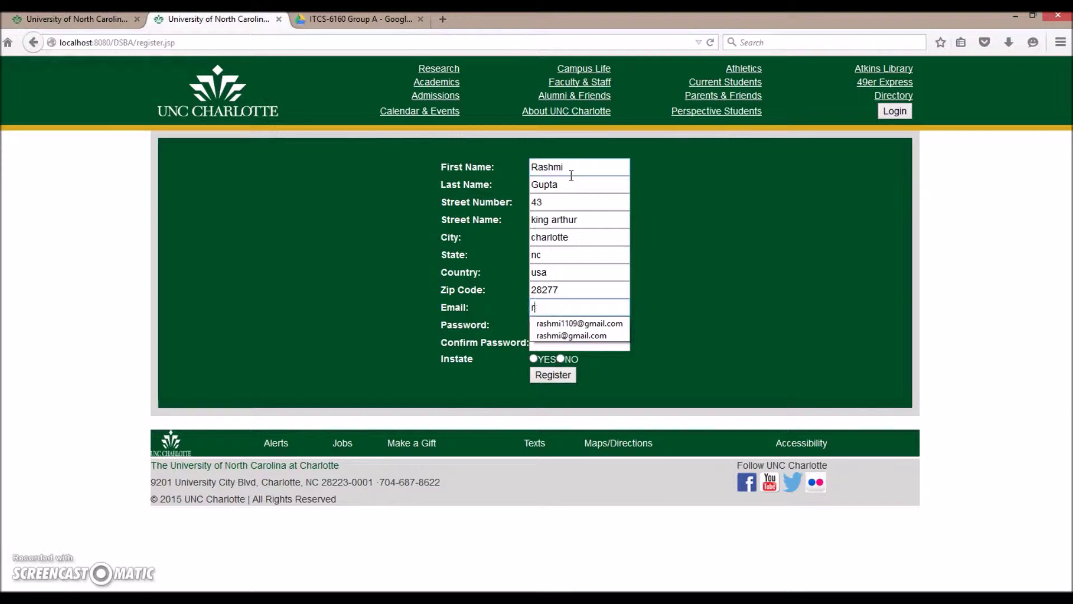
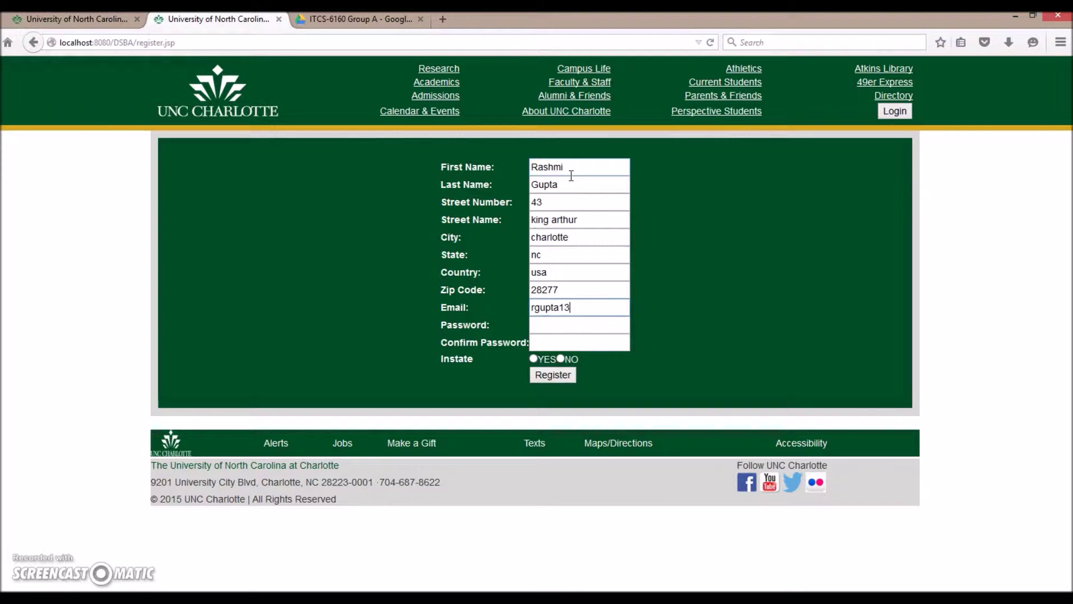
{"action": "key", "text": "Tab"}
{"action": "type", "text": "•••••"}
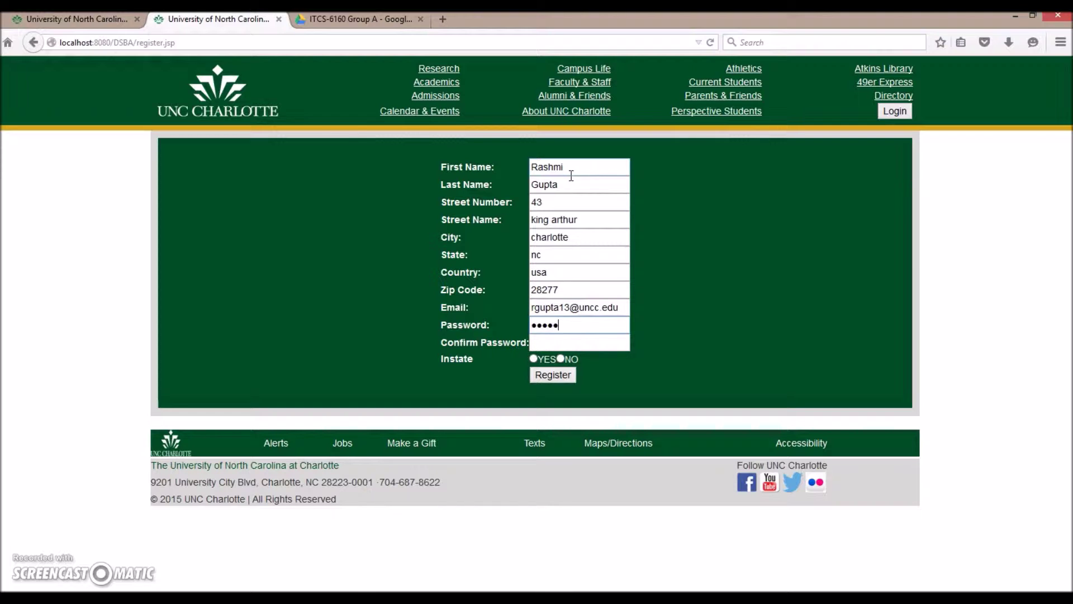
{"action": "key", "text": "Tab"}
{"action": "type", "text": "•••••"}
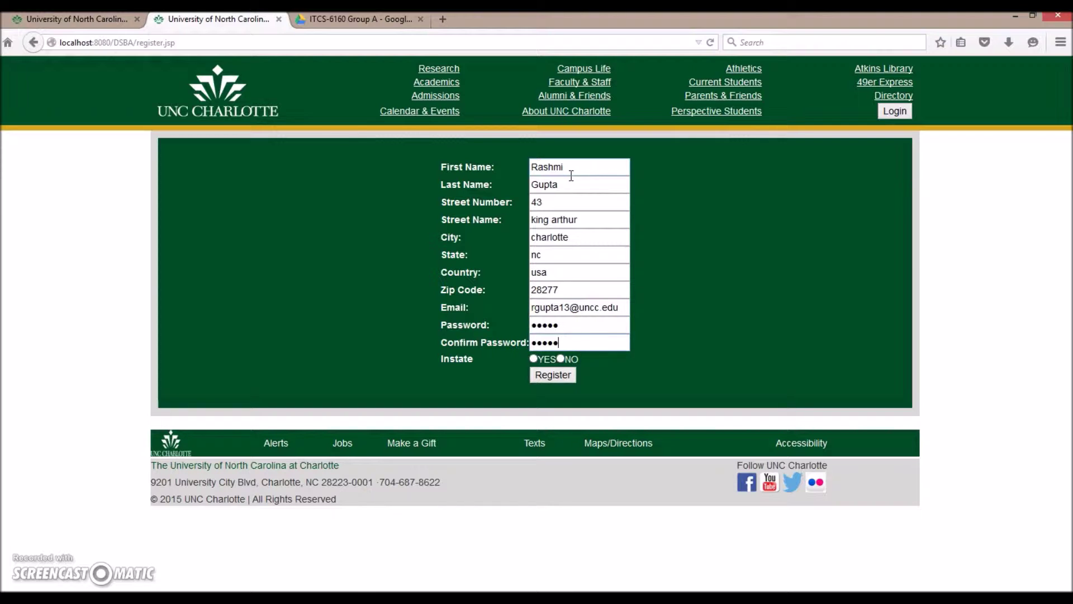
{"action": "left_click", "coordinate": [548, 338]}
{"action": "left_click", "coordinate": [560, 358]}
{"action": "left_click", "coordinate": [559, 375]}
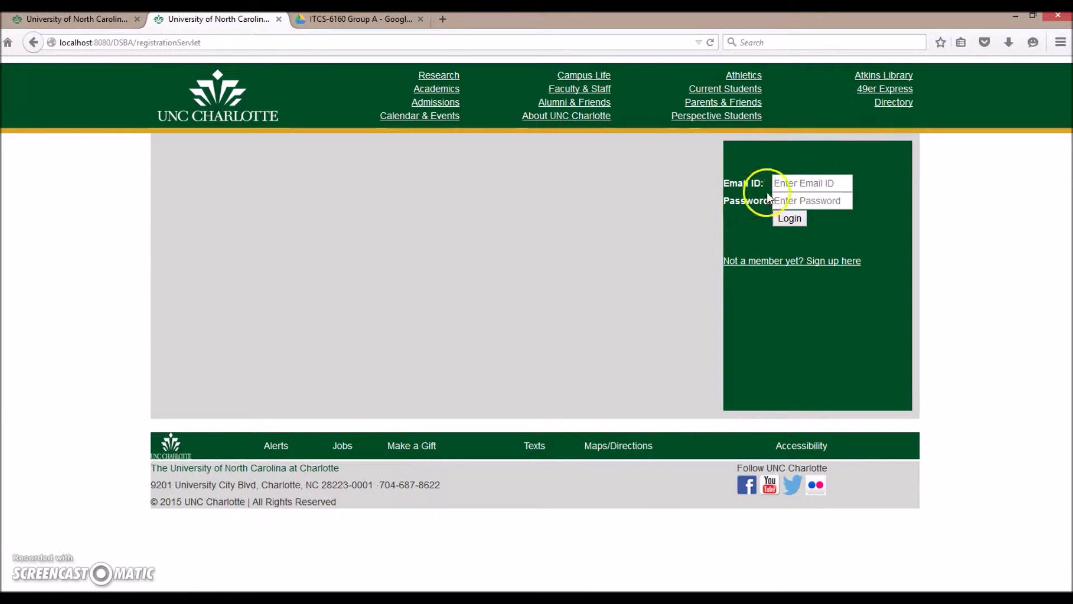
Attempt to log in using the browser's saved email suggestion and a password.
{"action": "left_click", "coordinate": [790, 219]}
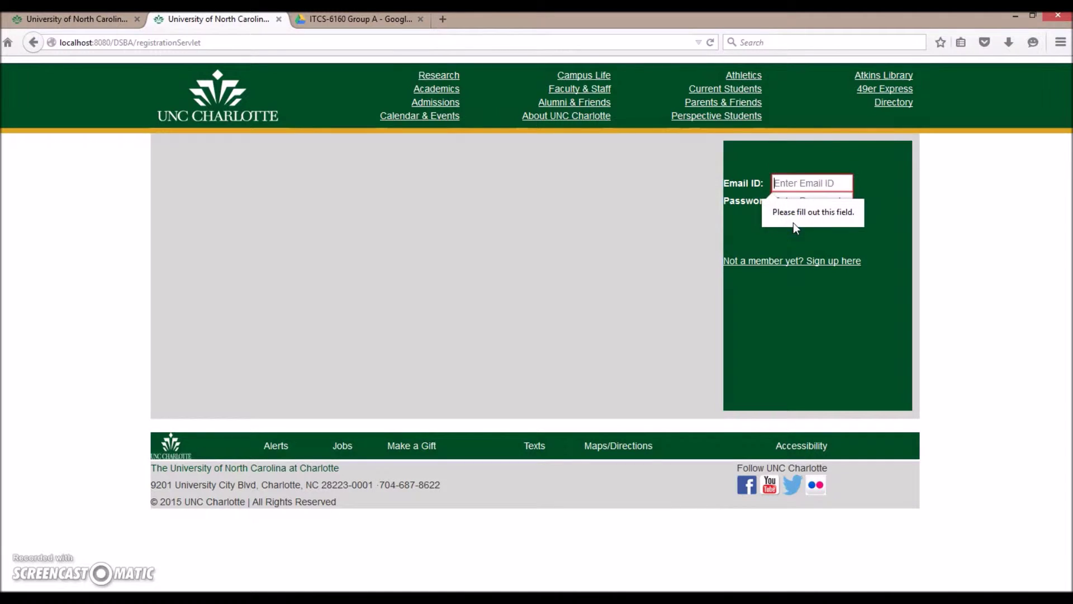
{"action": "left_click", "coordinate": [792, 226]}
{"action": "left_click", "coordinate": [804, 180]}
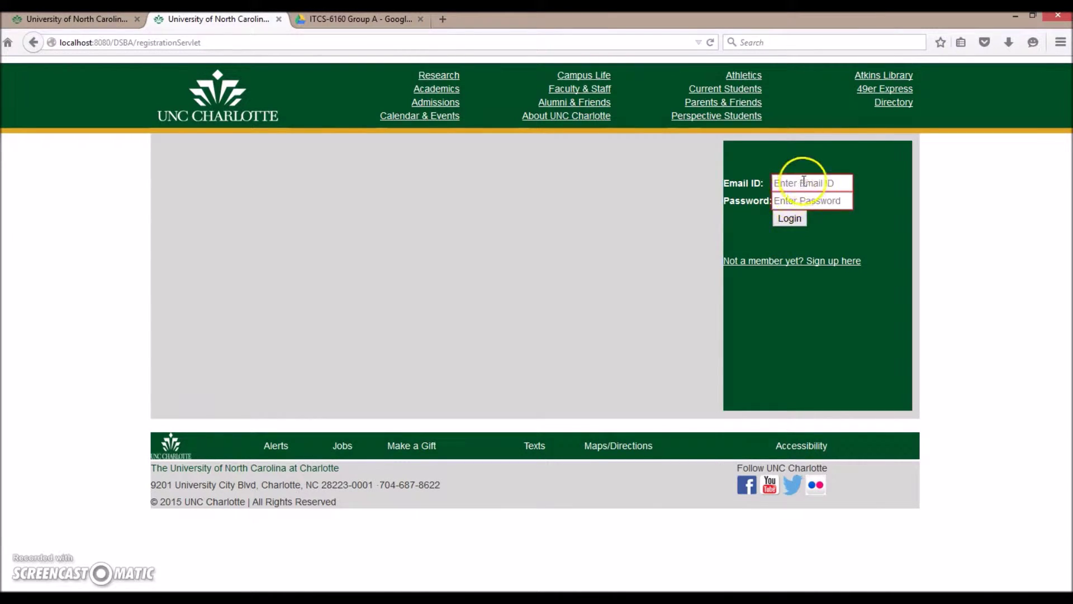
{"action": "type", "text": "ras"}
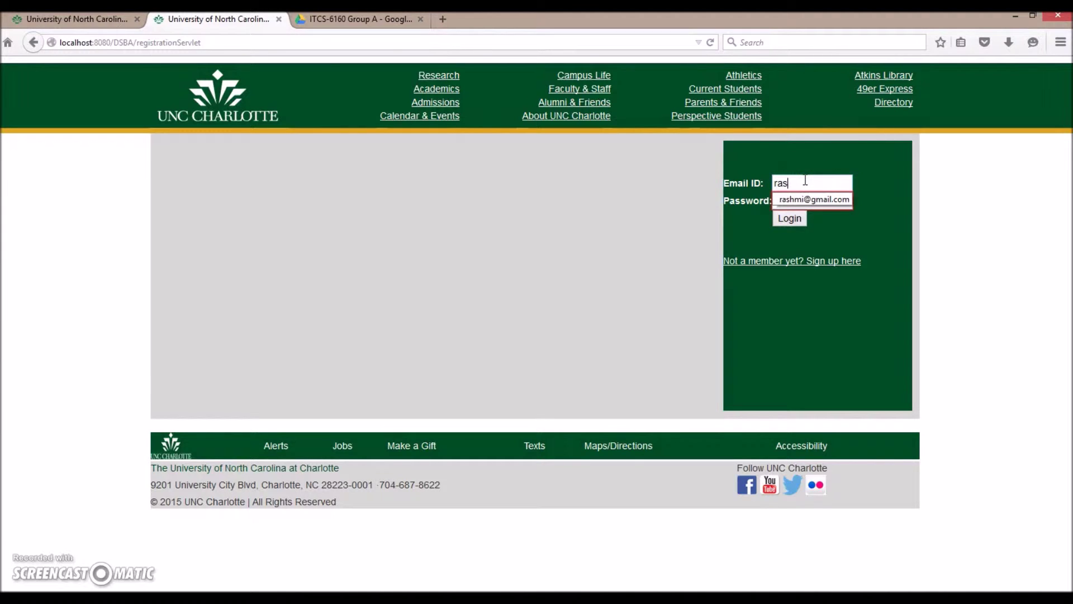
{"action": "left_click", "coordinate": [814, 199]}
{"action": "left_click", "coordinate": [790, 218]}
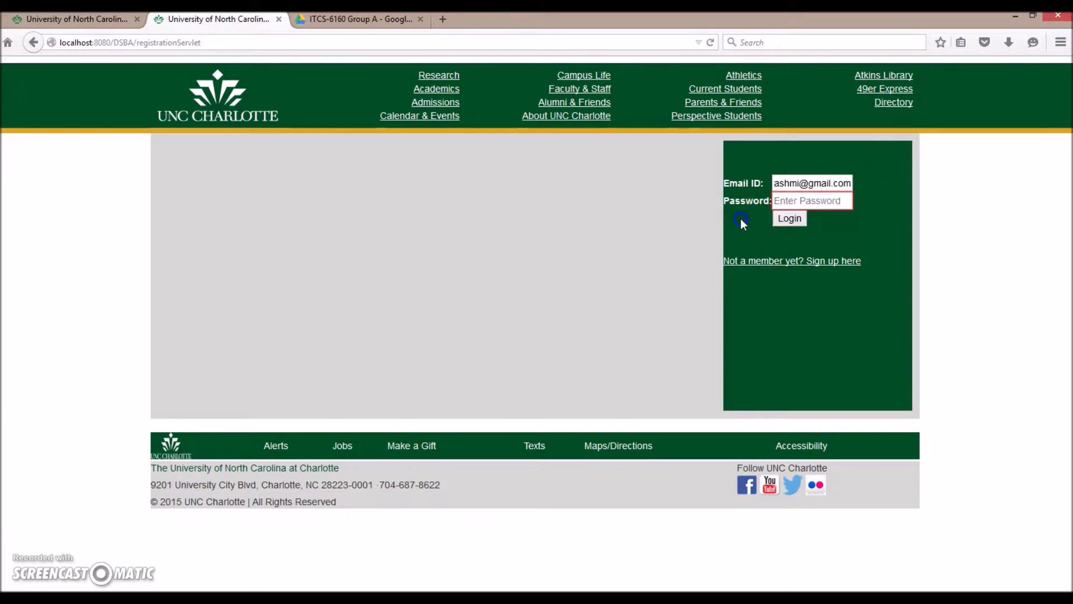
{"action": "type", "text": "•••••"}
{"action": "left_click", "coordinate": [790, 207]}
{"action": "type", "text": "•"}
{"action": "left_click", "coordinate": [798, 217]}
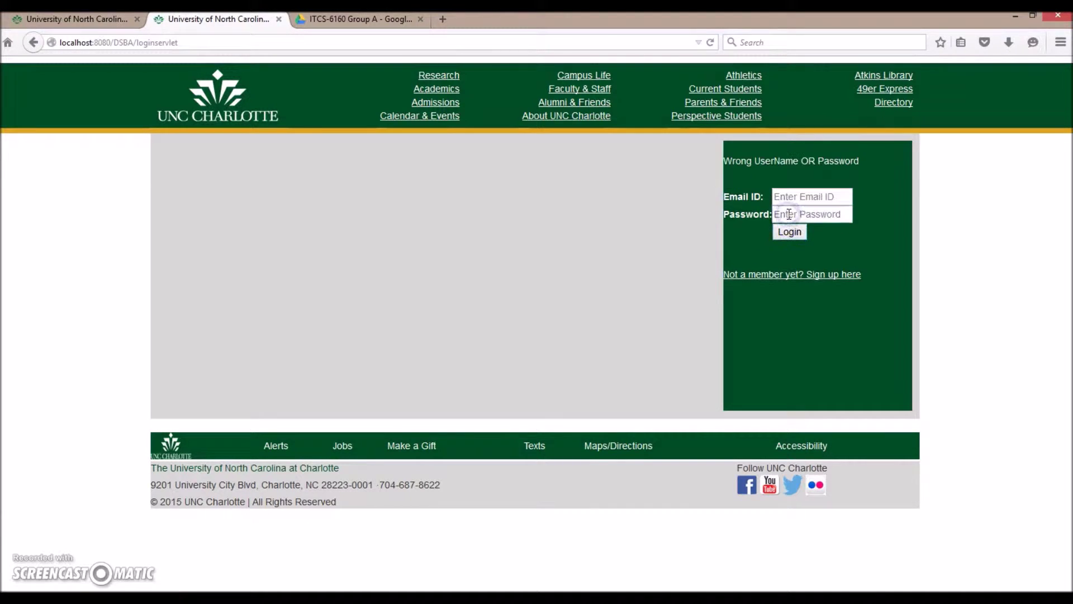
Retry the login with the new account's email and password.
{"action": "left_click", "coordinate": [797, 196]}
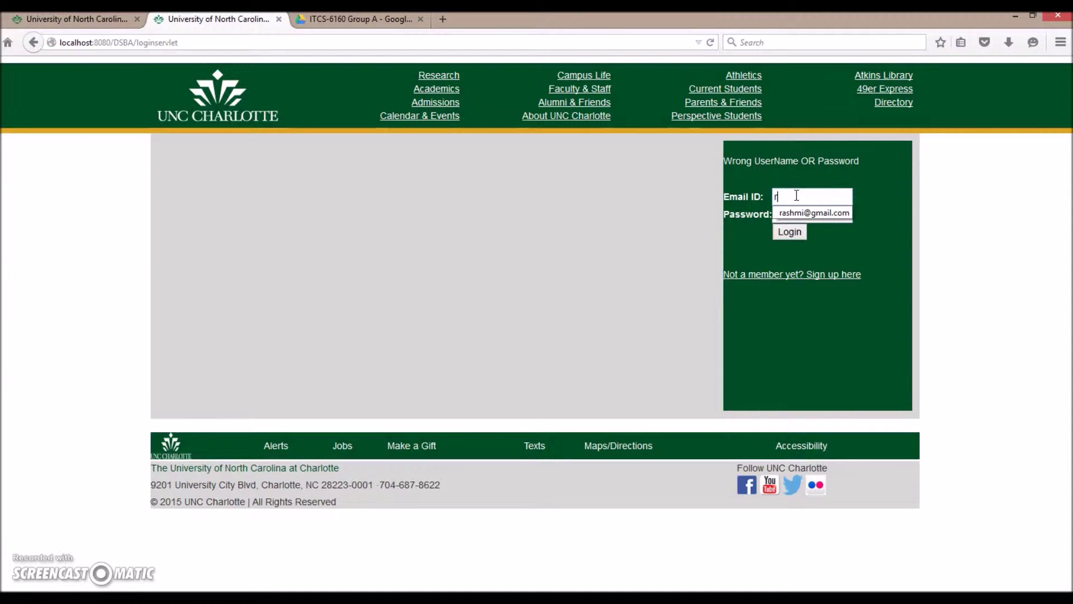
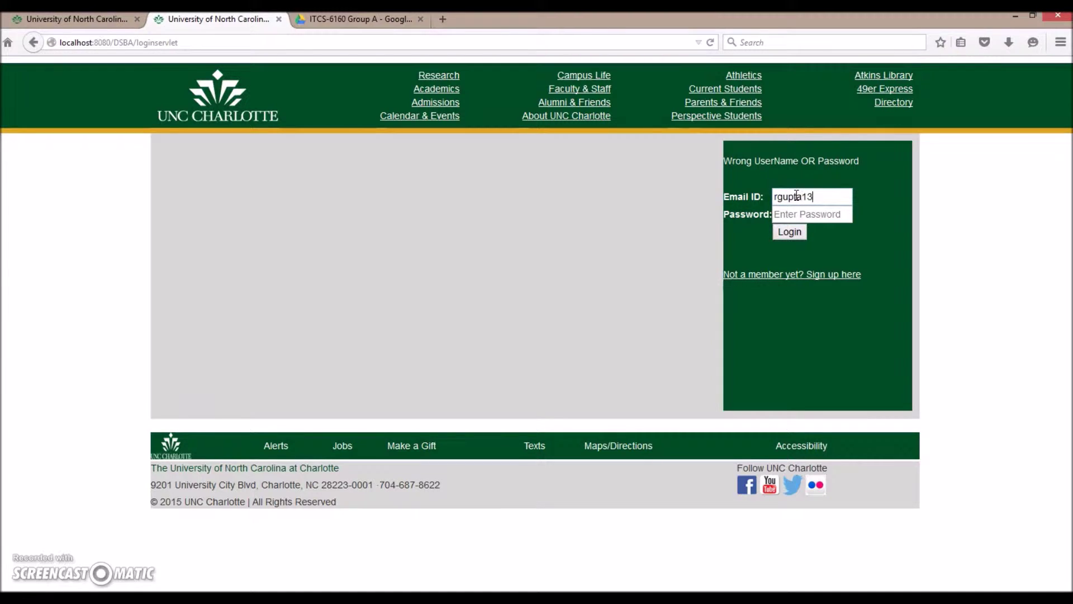
{"action": "key", "text": "Tab"}
{"action": "type", "text": "••"}
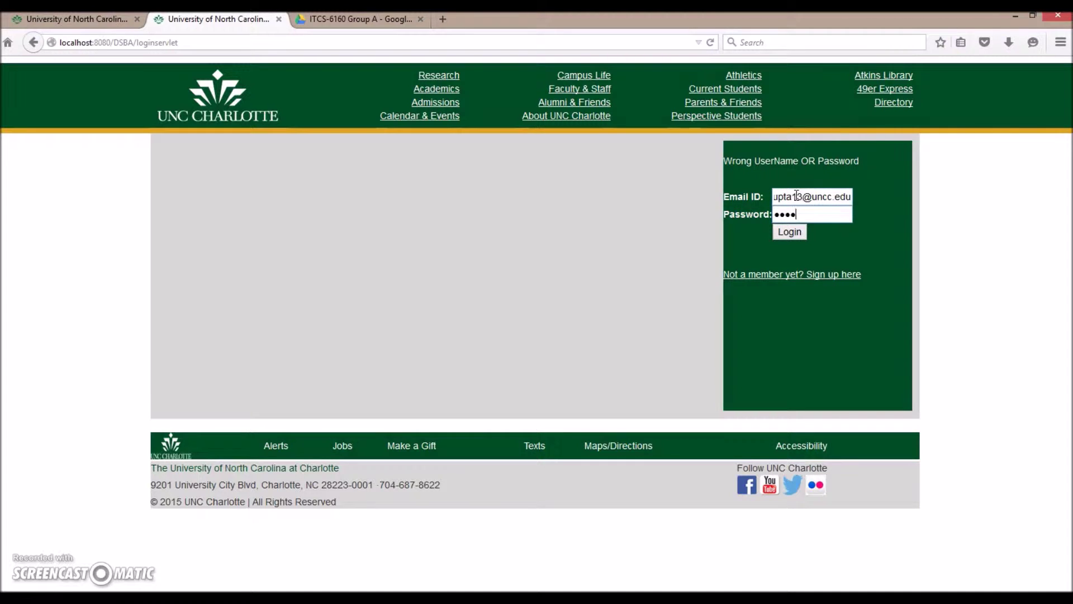
{"action": "left_click", "coordinate": [790, 231]}
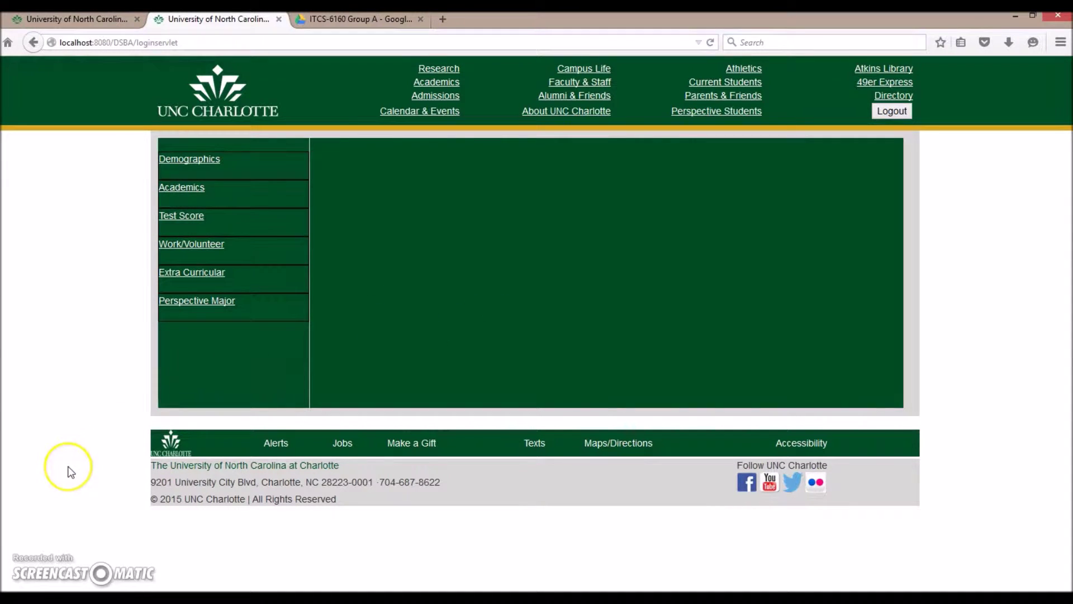
Save Demographics as Male with Scholarship ticked, then view the Academics record.
{"action": "left_click", "coordinate": [23, 563]}
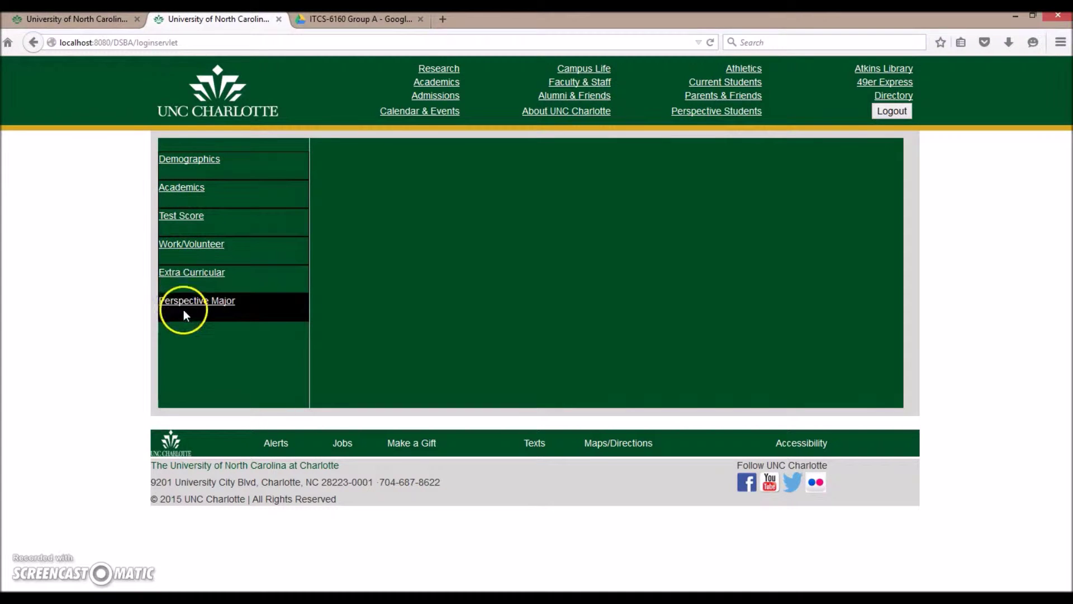
{"action": "left_click", "coordinate": [205, 165]}
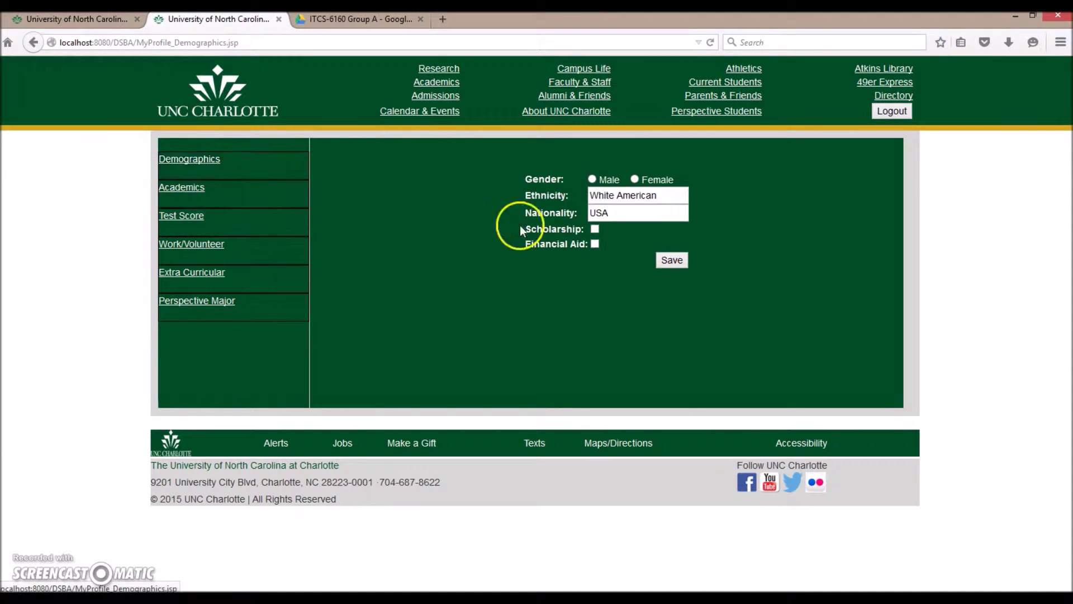
{"action": "left_click", "coordinate": [611, 213]}
{"action": "left_click", "coordinate": [596, 229]}
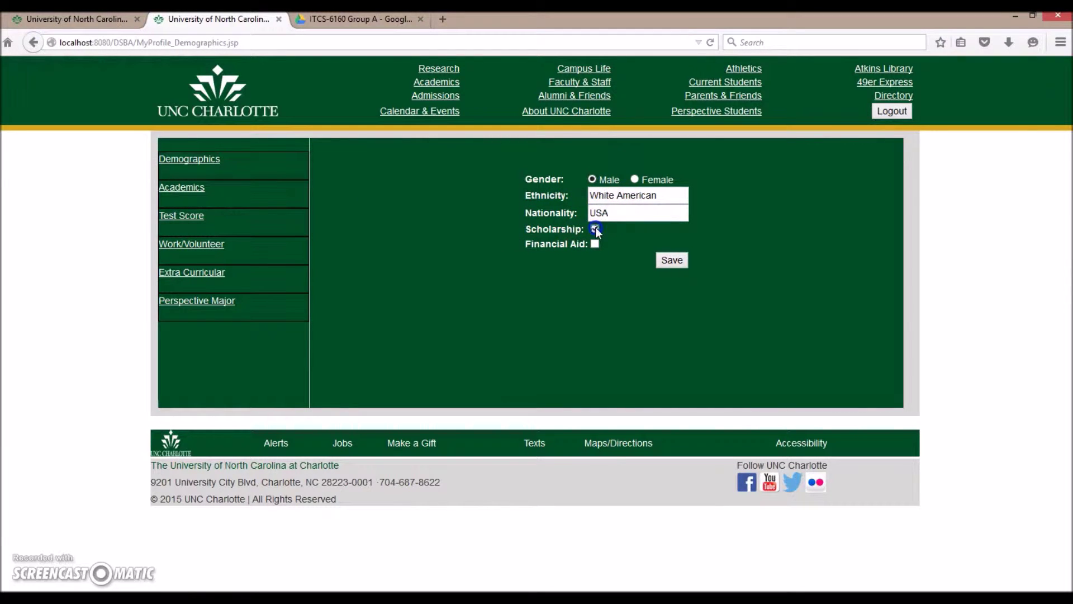
{"action": "left_click", "coordinate": [670, 261]}
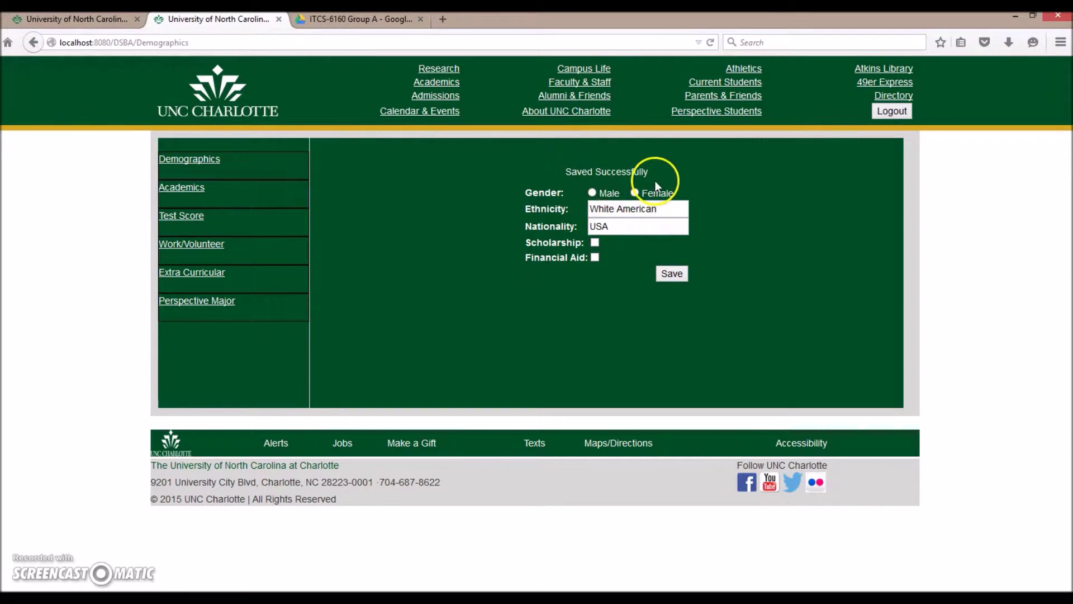
{"action": "left_click", "coordinate": [193, 193]}
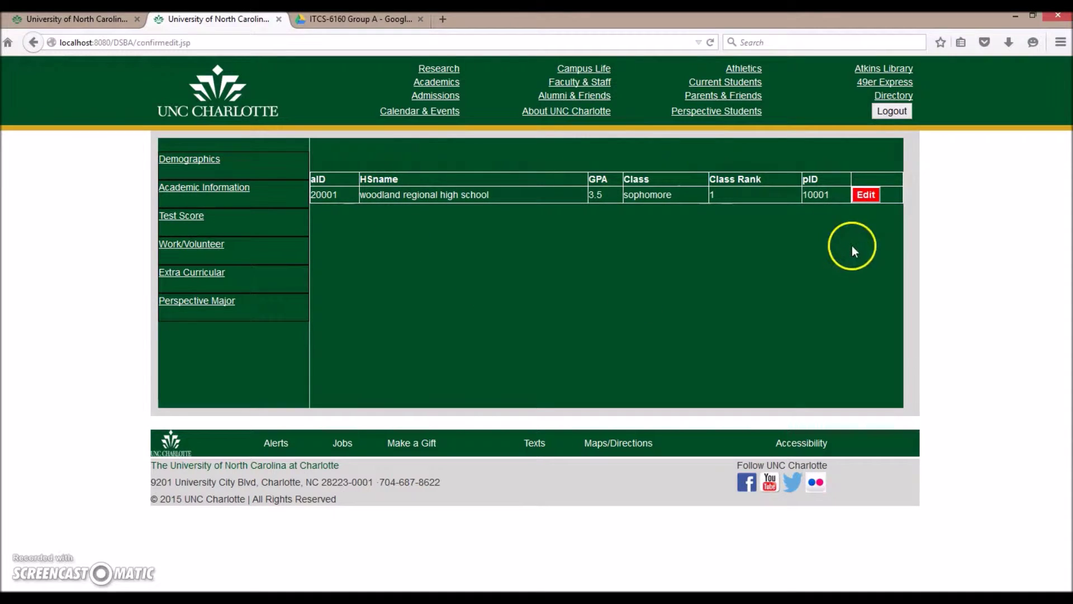
Edit the woodland regional high school record, changing class rank from 1 to 3.
{"action": "left_click", "coordinate": [866, 195]}
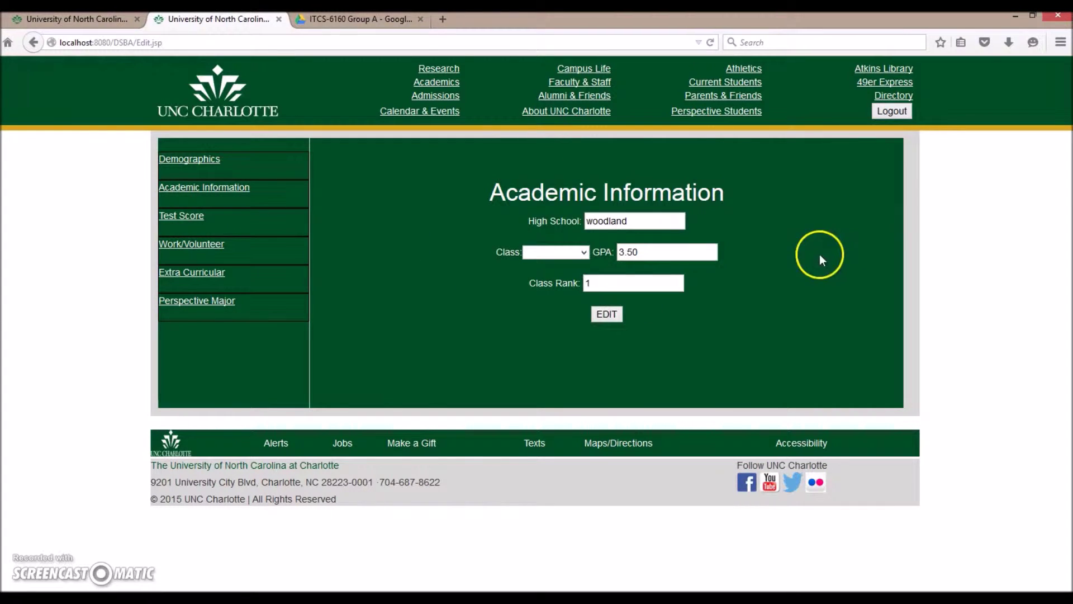
{"action": "left_click", "coordinate": [649, 221]}
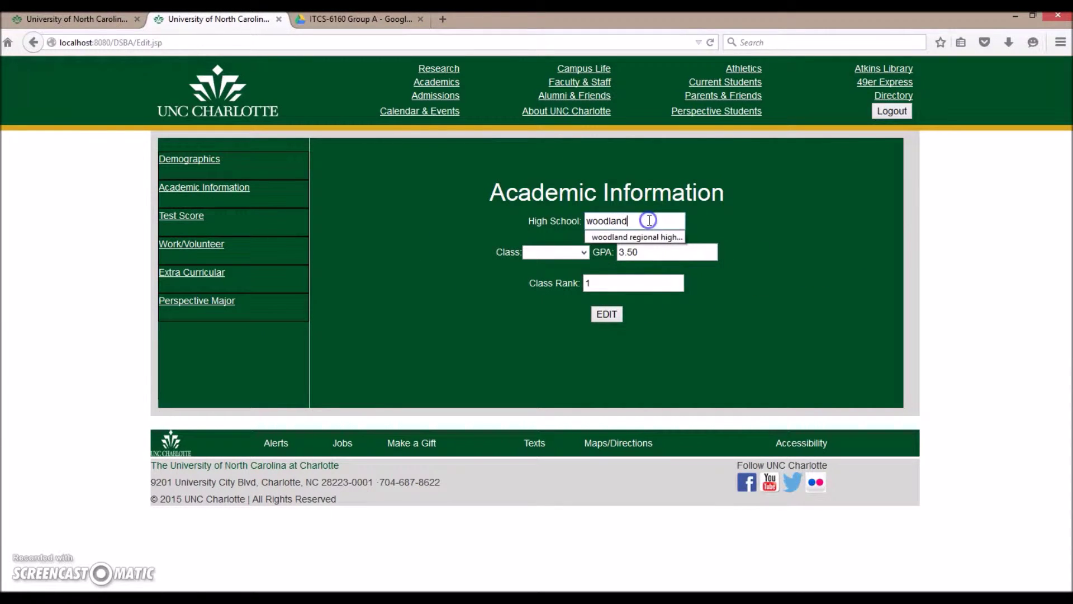
{"action": "left_click", "coordinate": [647, 236]}
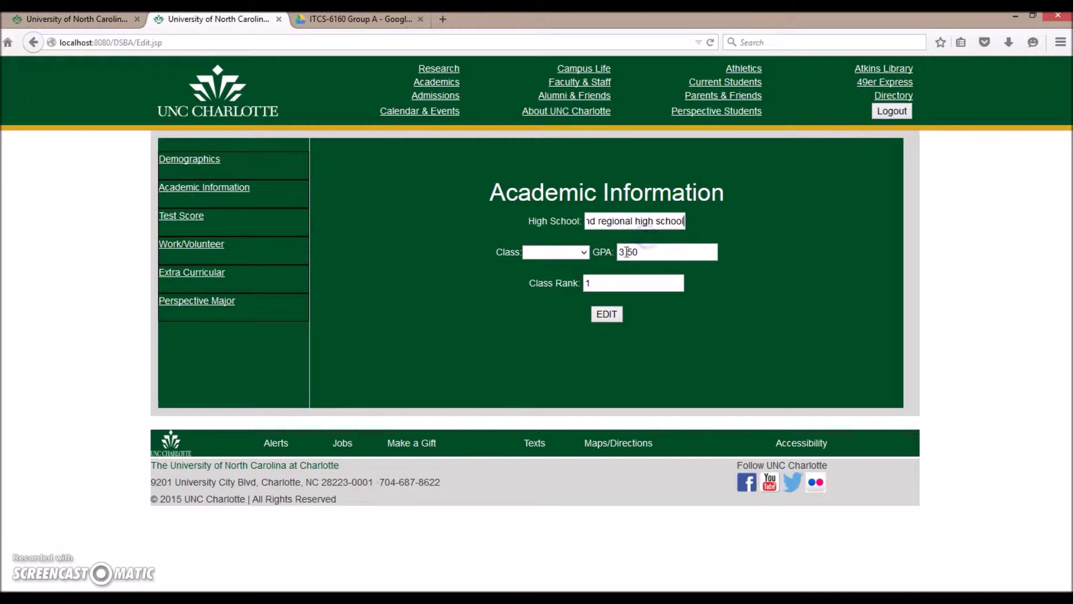
{"action": "left_click", "coordinate": [559, 251]}
{"action": "left_click", "coordinate": [647, 252]}
{"action": "key", "text": "BackSpace"}
{"action": "type", "text": "3"}
{"action": "left_click", "coordinate": [610, 316]}
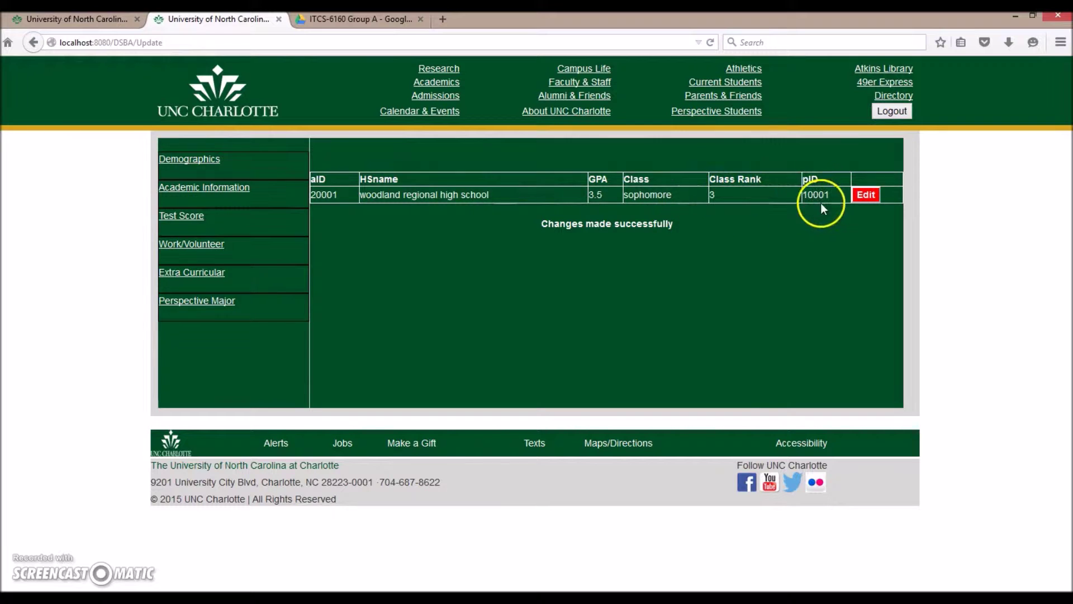
{"action": "left_click", "coordinate": [199, 223]}
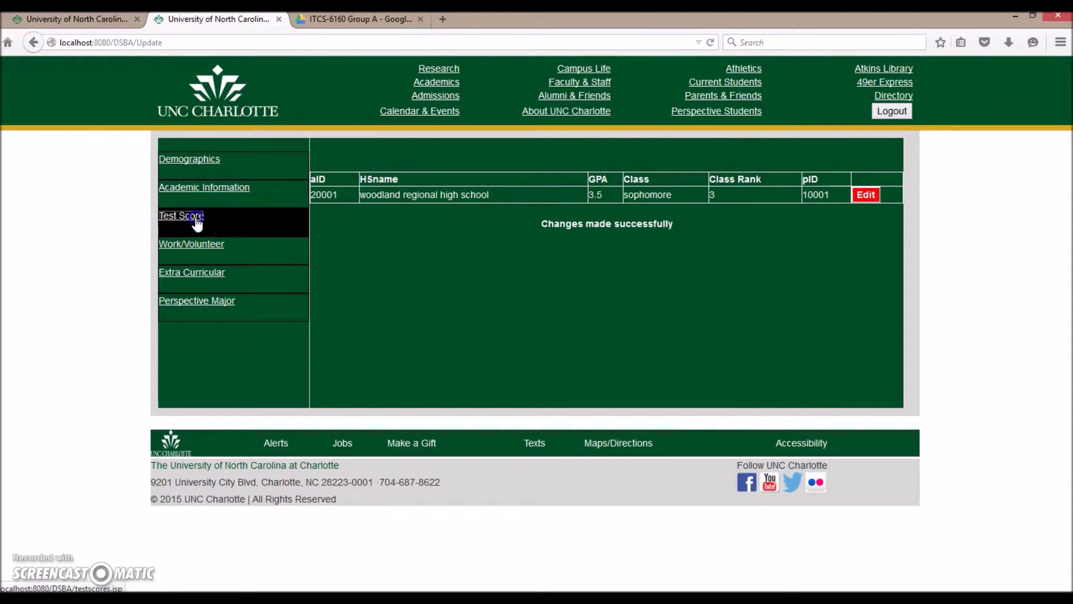
Submit an ACT score of 1234 with test date 2011/07/27.
{"action": "left_click", "coordinate": [632, 220]}
{"action": "left_click", "coordinate": [635, 243]}
{"action": "left_click", "coordinate": [620, 249]}
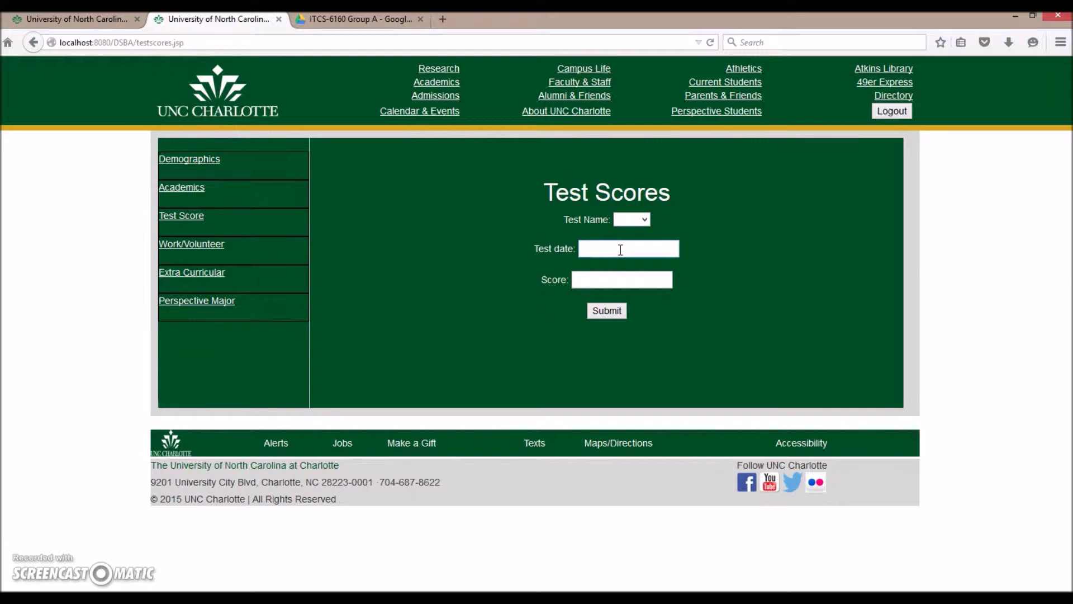
{"action": "left_click", "coordinate": [620, 250]}
{"action": "left_click", "coordinate": [615, 260]}
{"action": "left_click", "coordinate": [605, 280]}
{"action": "left_click", "coordinate": [606, 279]}
{"action": "type", "text": "1234"}
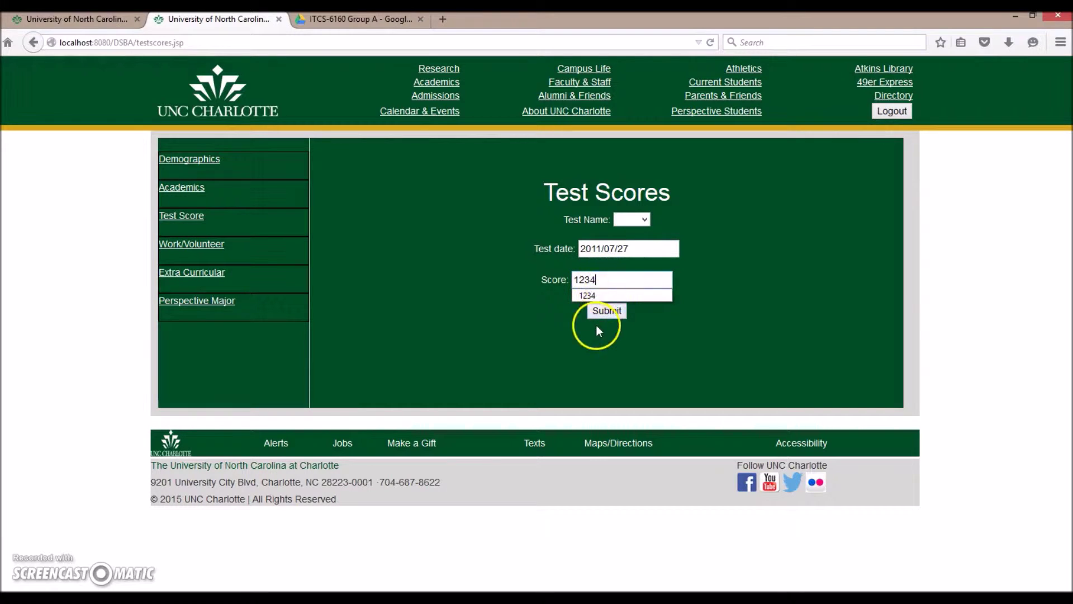
{"action": "left_click", "coordinate": [607, 311]}
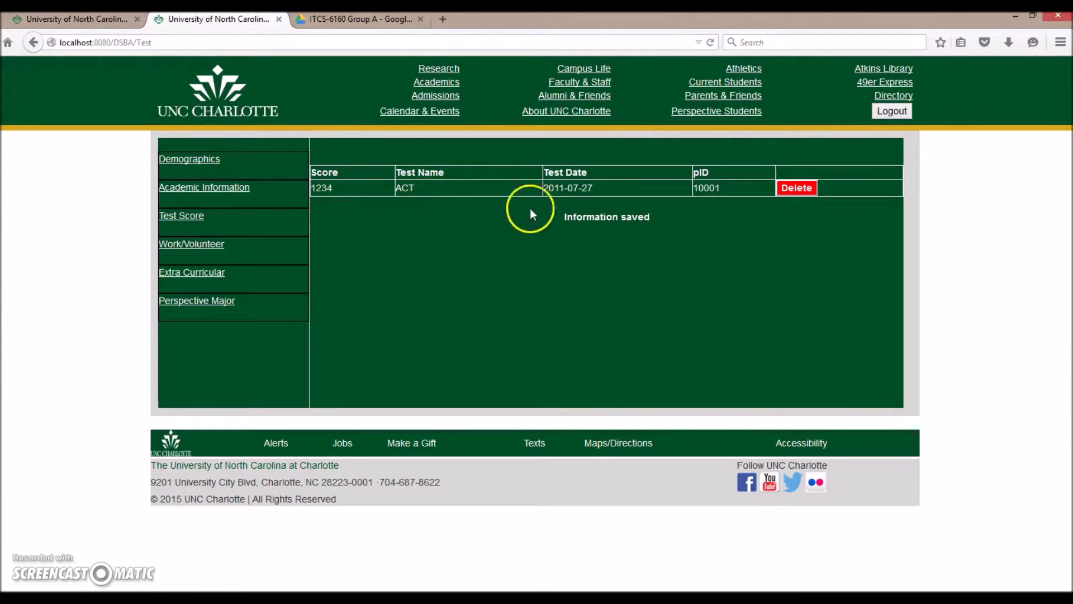
Delete the ACT score row and confirm the deletion.
{"action": "left_click", "coordinate": [799, 188]}
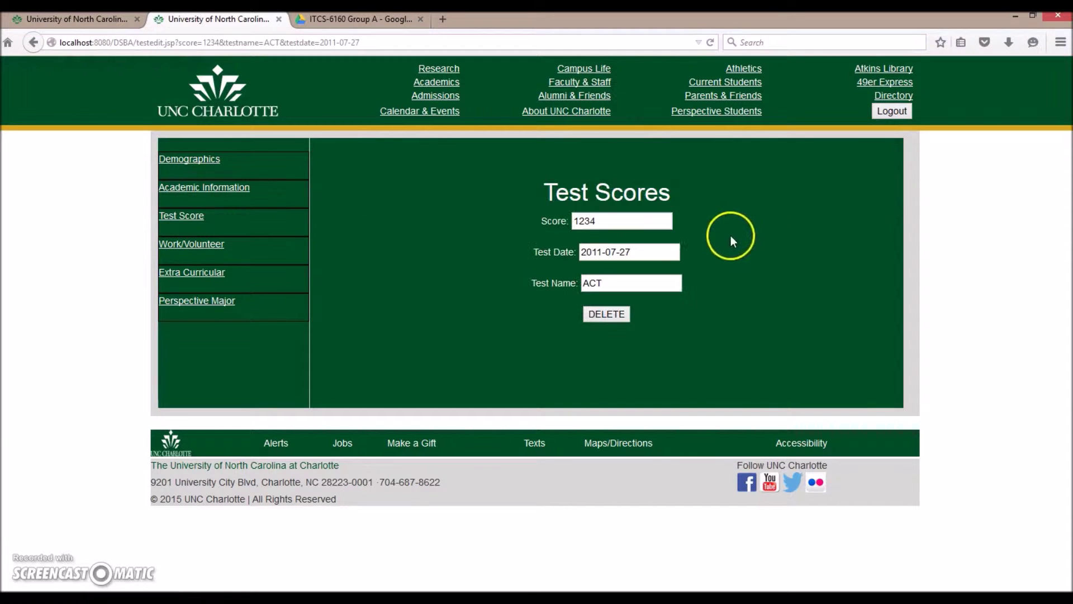
{"action": "left_click", "coordinate": [614, 321]}
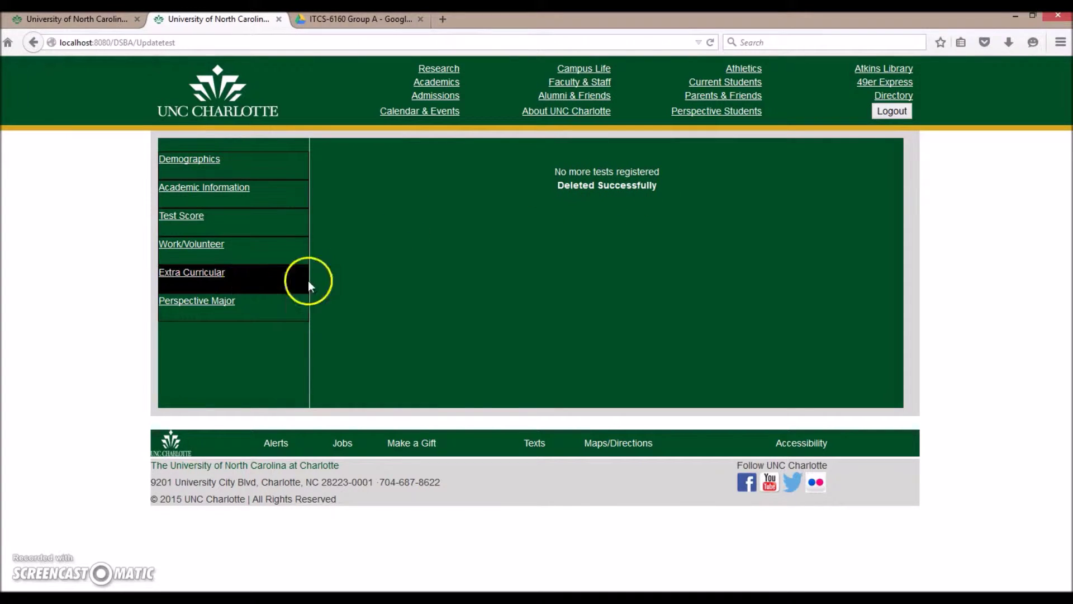
Save a Work/Volunteer record for employer 80001 from 2011/05/27 to 2015/09/09.
{"action": "left_click", "coordinate": [191, 245]}
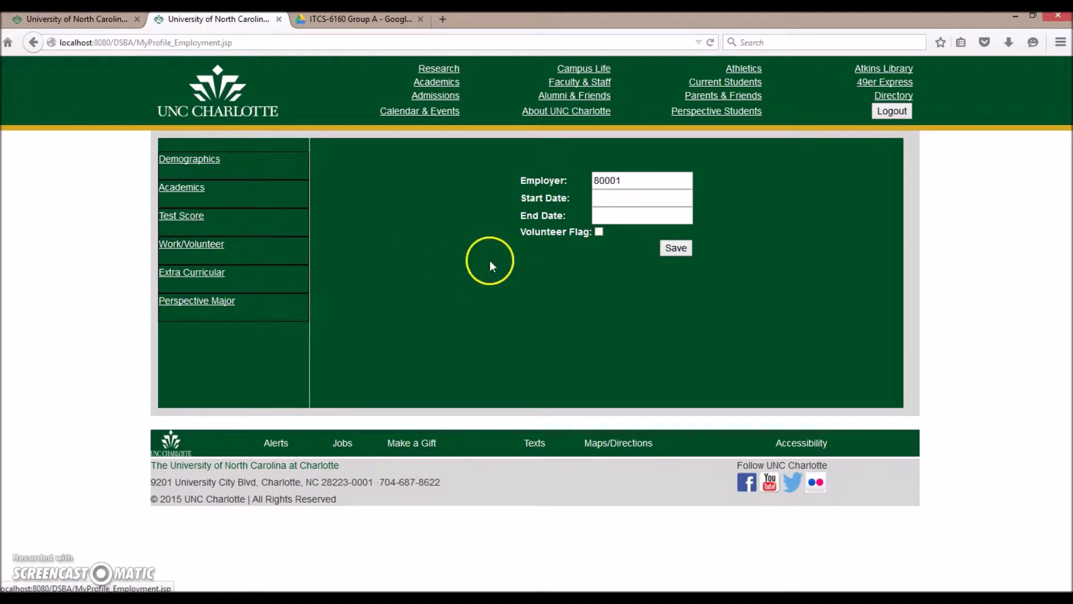
{"action": "left_click", "coordinate": [607, 200]}
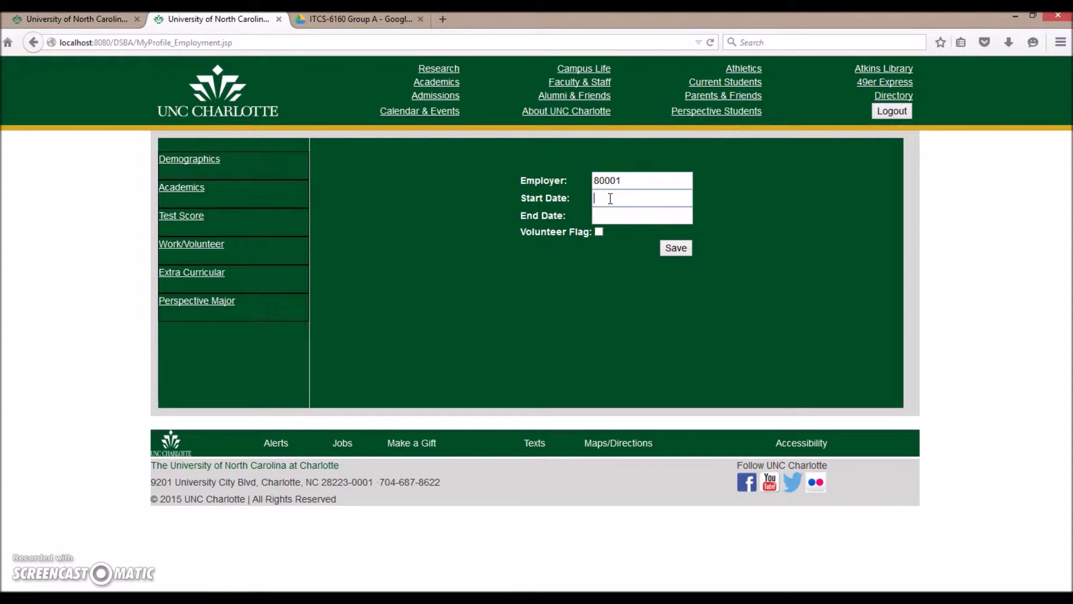
{"action": "type", "text": "2011/05/27"}
{"action": "key", "text": "Tab"}
{"action": "type", "text": "2015/09/09"}
{"action": "left_click", "coordinate": [677, 249]}
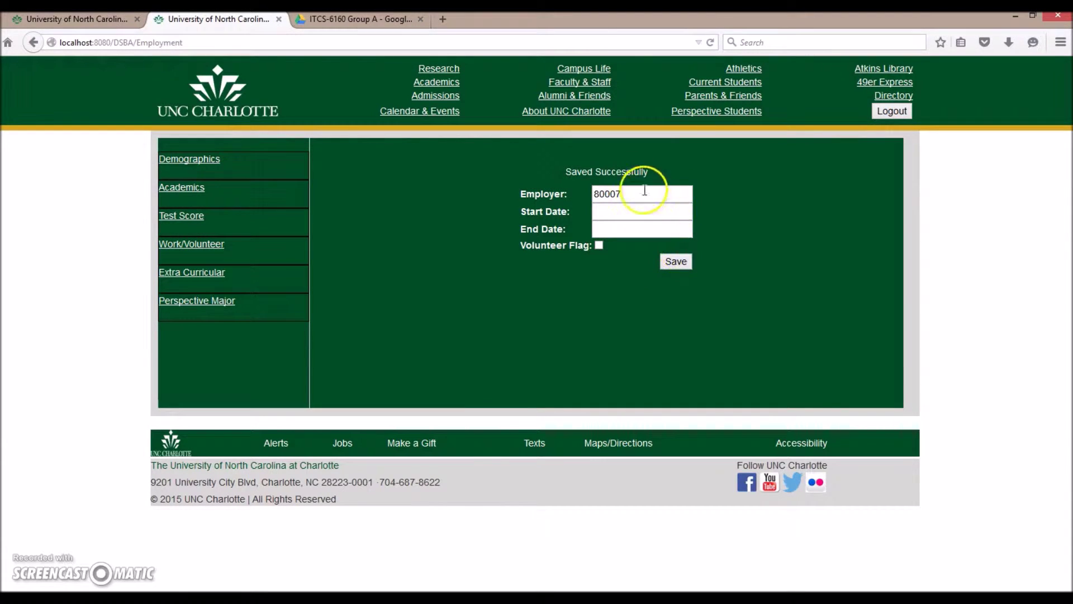
Submit an extracurricular activity dated 2011/09/09 to 2013/09/09.
{"action": "left_click", "coordinate": [207, 277]}
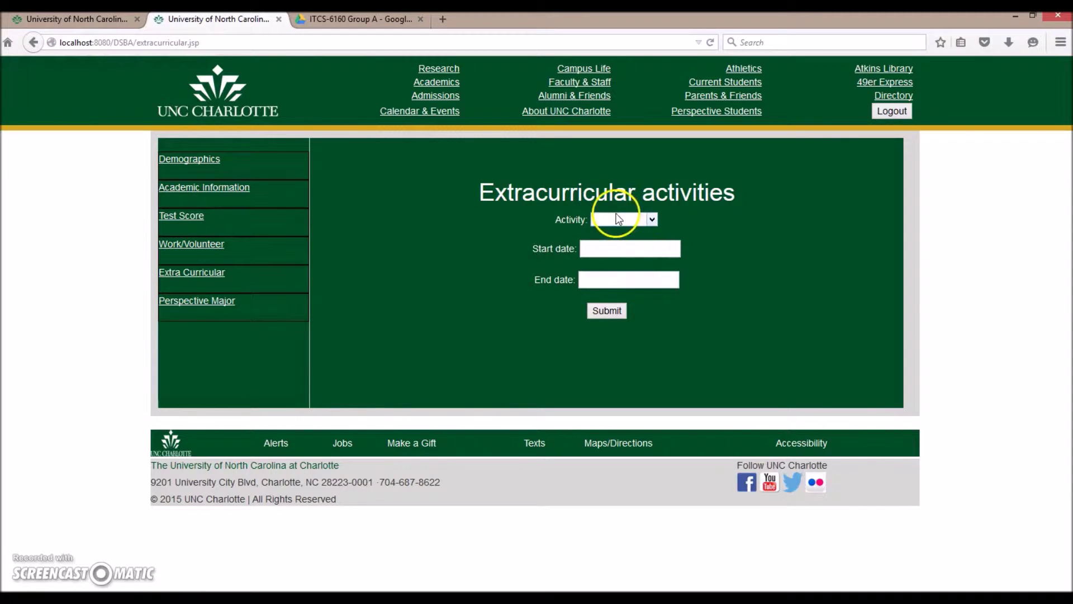
{"action": "left_click", "coordinate": [618, 219]}
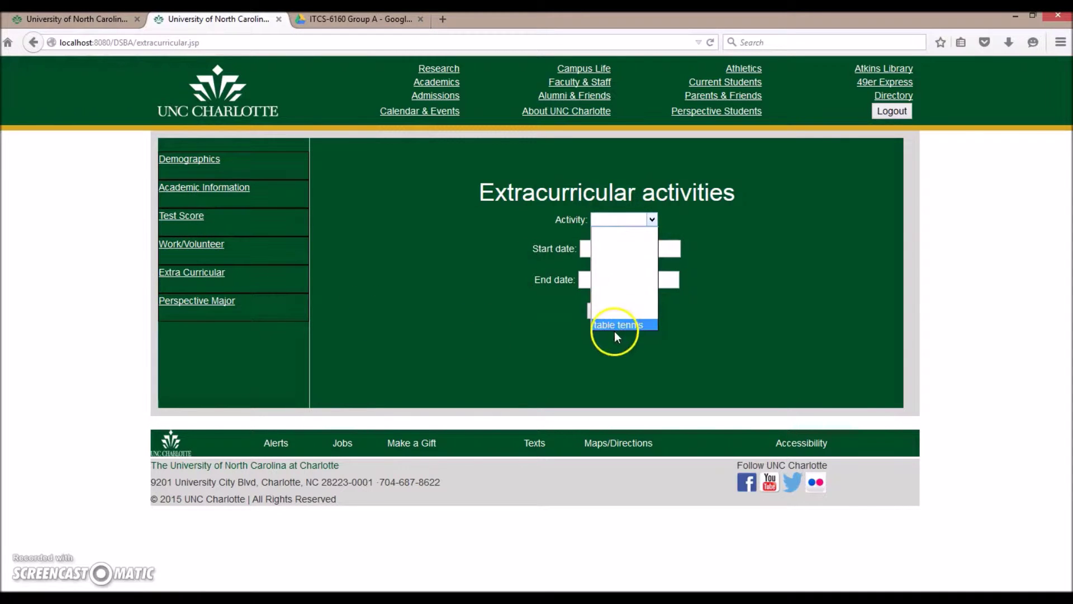
{"action": "left_click", "coordinate": [616, 248]}
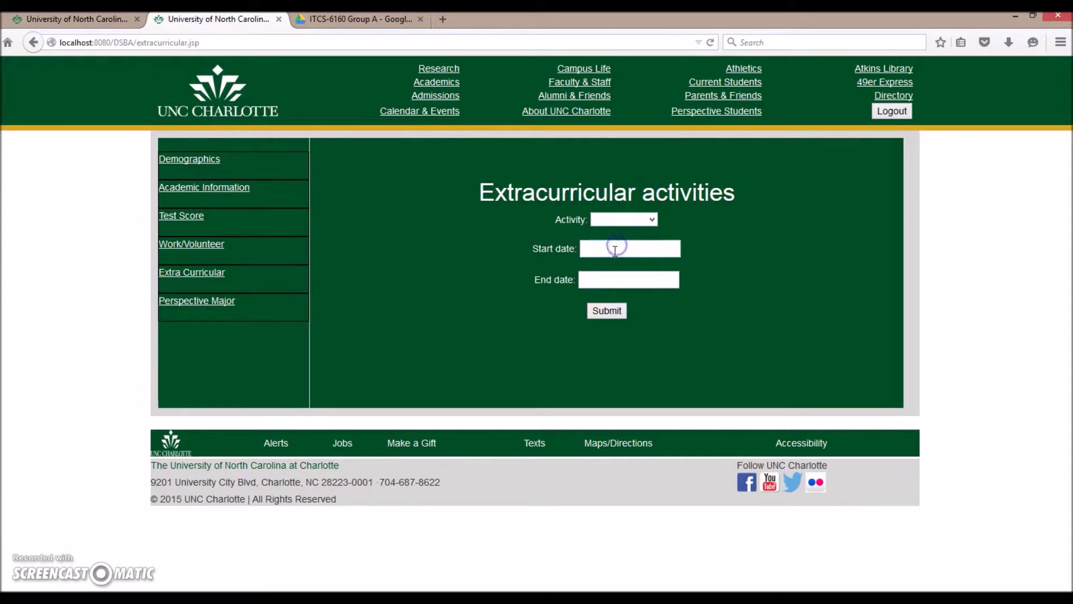
{"action": "left_click", "coordinate": [613, 266]}
{"action": "left_click", "coordinate": [611, 280]}
{"action": "left_click", "coordinate": [611, 296]}
{"action": "left_click", "coordinate": [608, 311]}
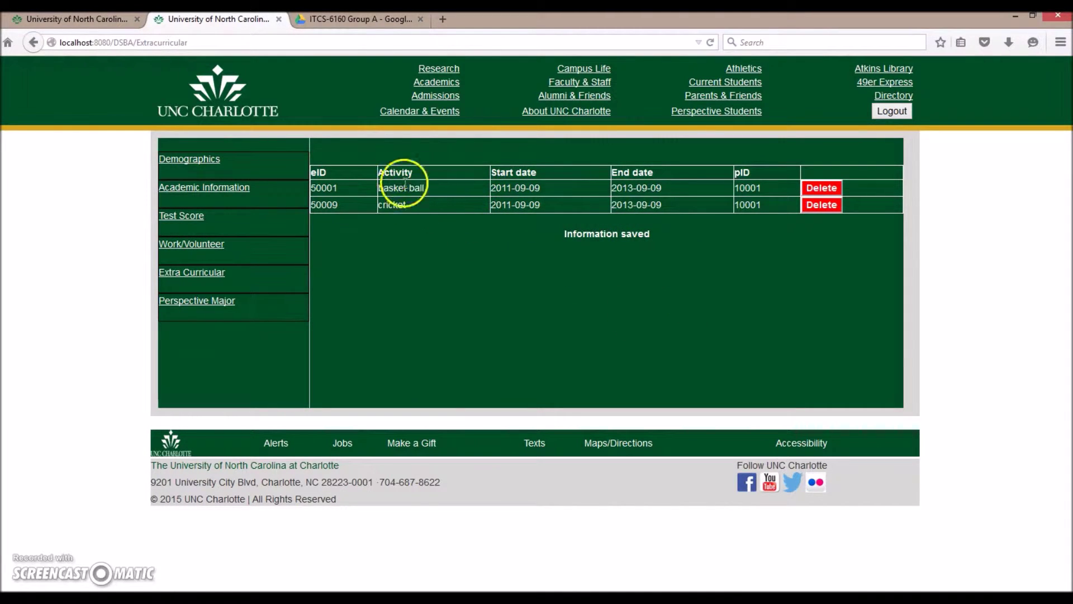
Delete the cricket activity from the extracurricular list.
{"action": "left_click", "coordinate": [825, 207]}
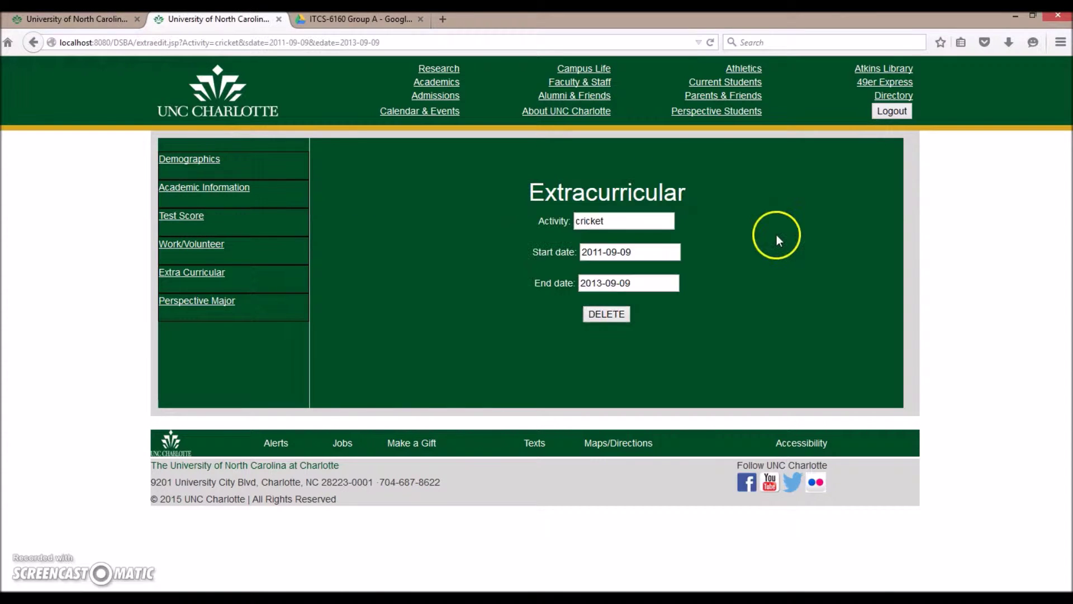
{"action": "left_click", "coordinate": [607, 316]}
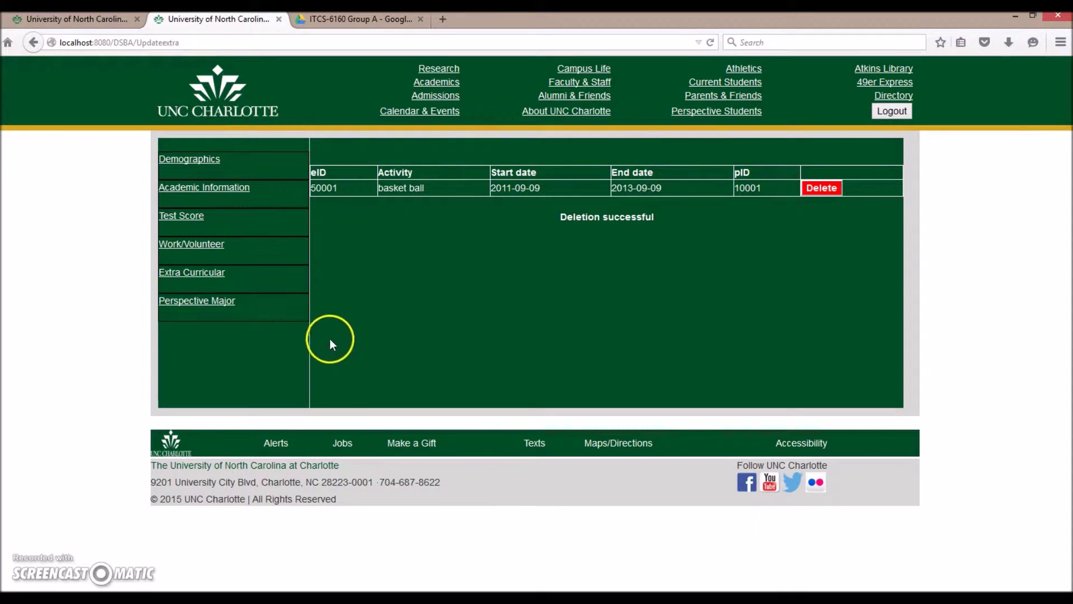
{"action": "left_click", "coordinate": [214, 302]}
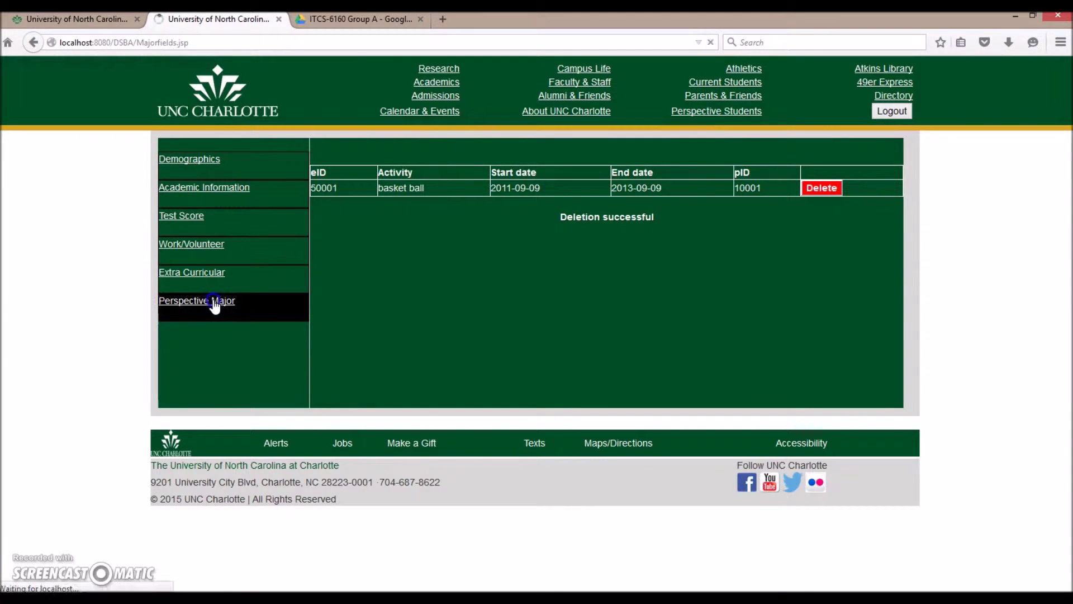
Submit a prospective major for the fall15 term.
{"action": "left_click", "coordinate": [588, 222]}
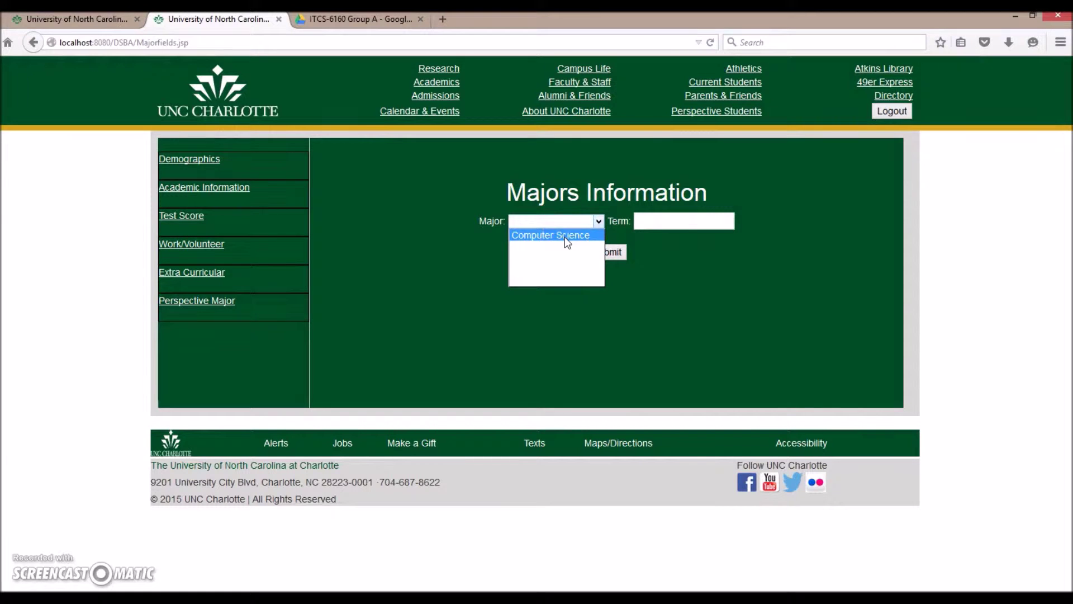
{"action": "left_click", "coordinate": [565, 235]}
{"action": "left_click", "coordinate": [665, 221]}
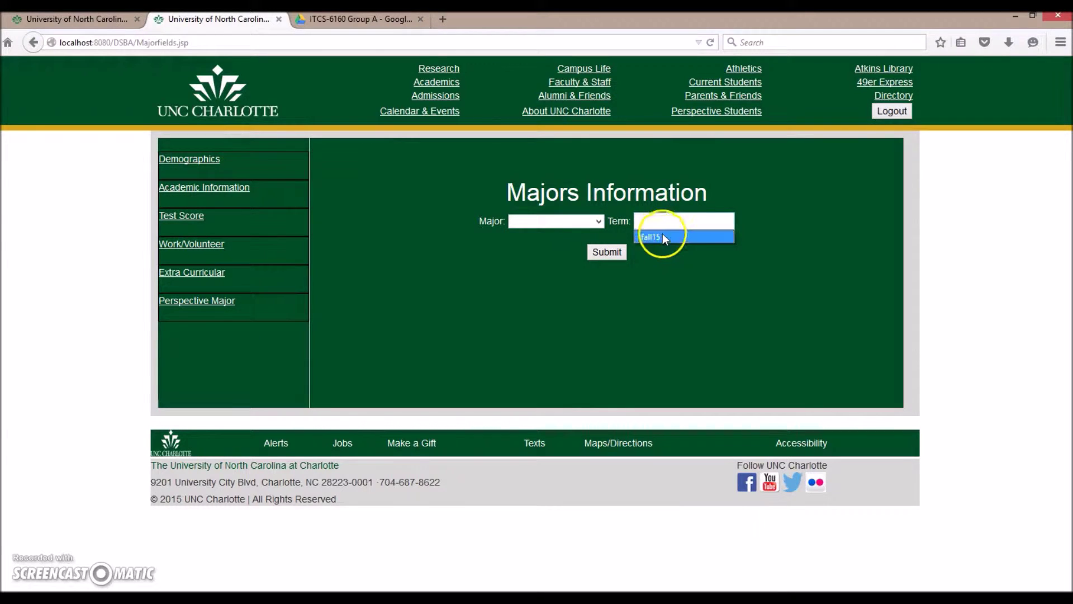
{"action": "left_click", "coordinate": [661, 236]}
{"action": "left_click", "coordinate": [622, 256]}
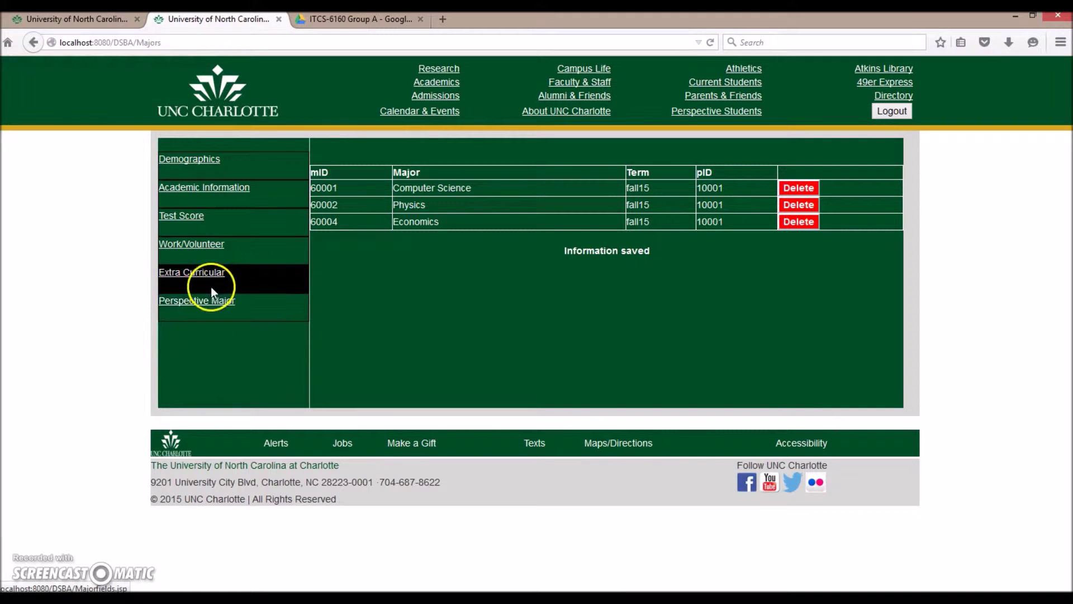
Add Computer Science as a prospective major for fall15, then delete it.
{"action": "left_click", "coordinate": [215, 311]}
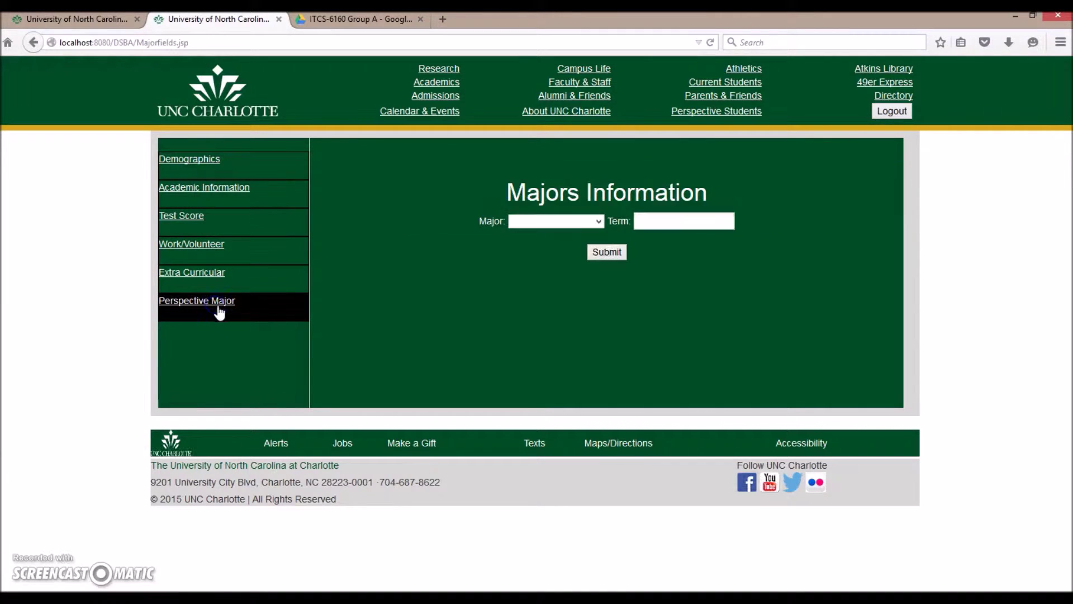
{"action": "left_click", "coordinate": [599, 222]}
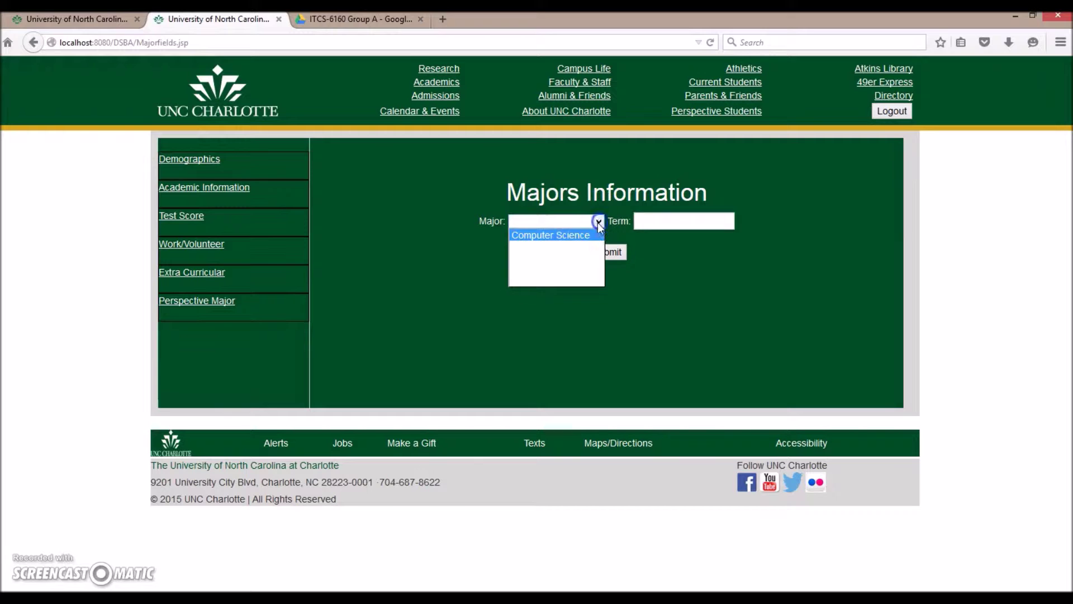
{"action": "left_click", "coordinate": [578, 235]}
{"action": "left_click", "coordinate": [658, 222]}
{"action": "left_click", "coordinate": [653, 240]}
{"action": "left_click", "coordinate": [616, 255]}
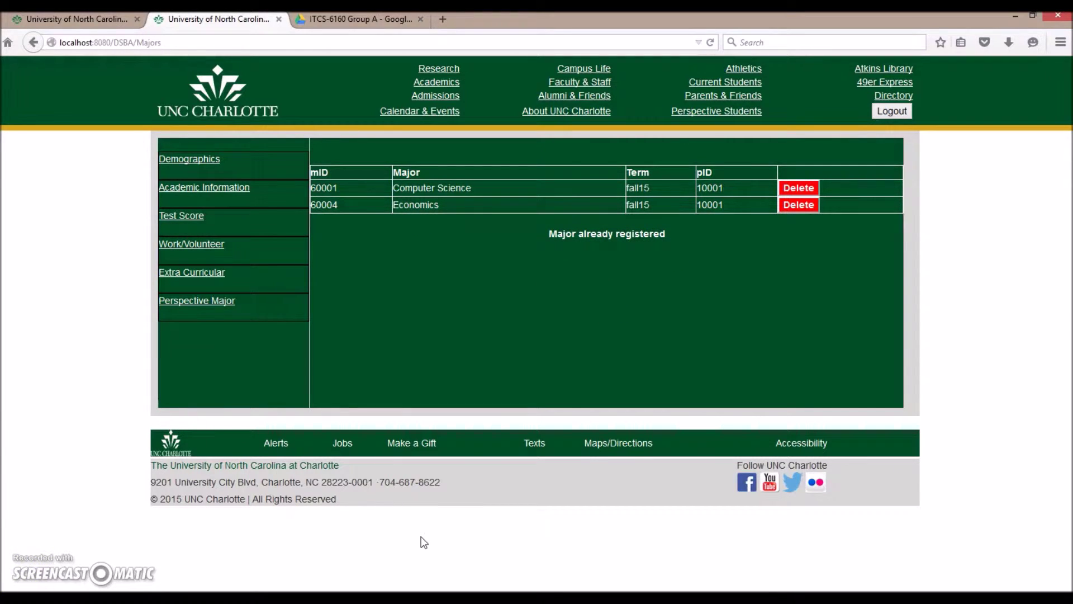
{"action": "left_click", "coordinate": [804, 193]}
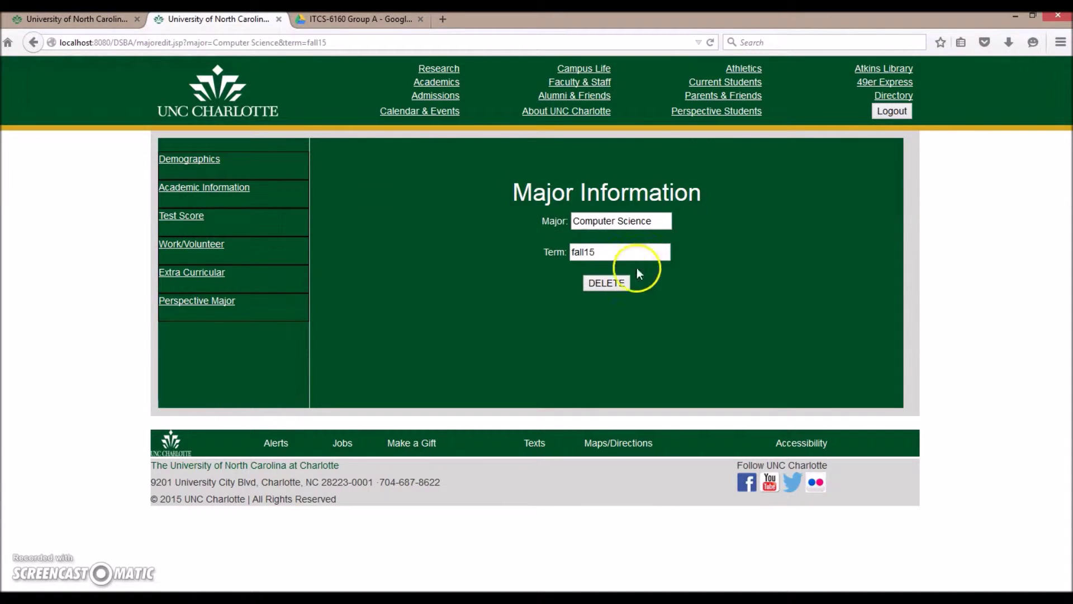
{"action": "left_click", "coordinate": [610, 283]}
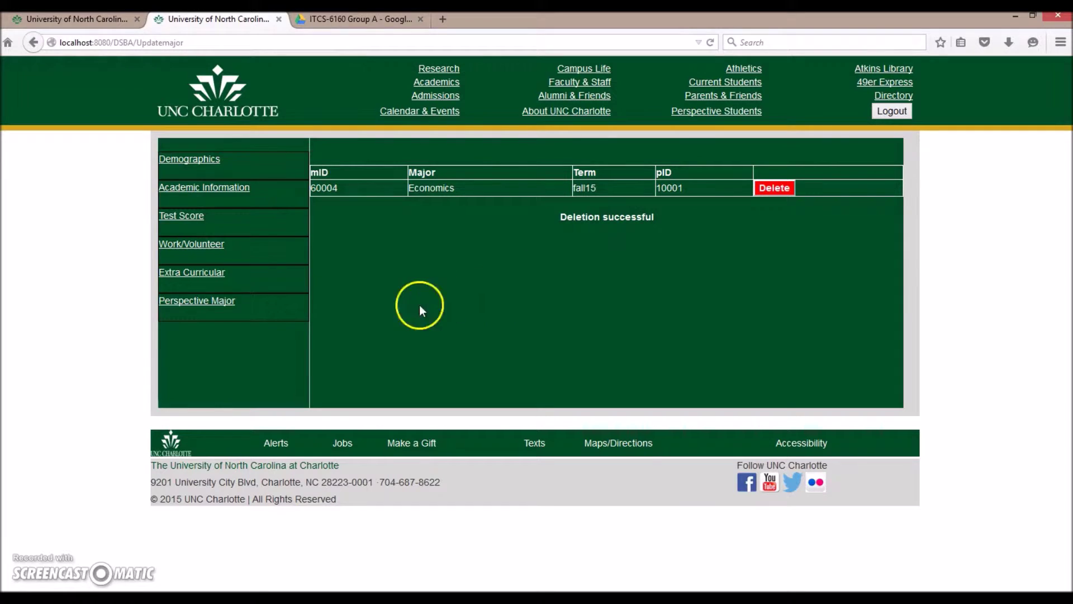
Add Mathematics as a prospective major for term fall15.
{"action": "left_click", "coordinate": [211, 303]}
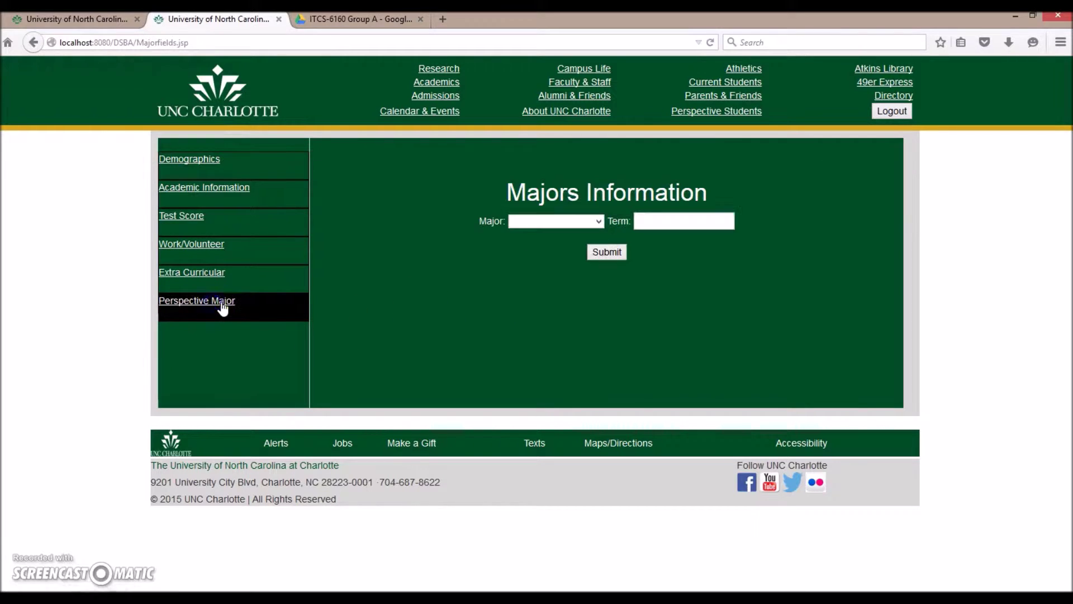
{"action": "left_click", "coordinate": [571, 222]}
{"action": "left_click", "coordinate": [568, 264]}
{"action": "left_click", "coordinate": [669, 223]}
{"action": "left_click", "coordinate": [663, 234]}
{"action": "left_click", "coordinate": [612, 256]}
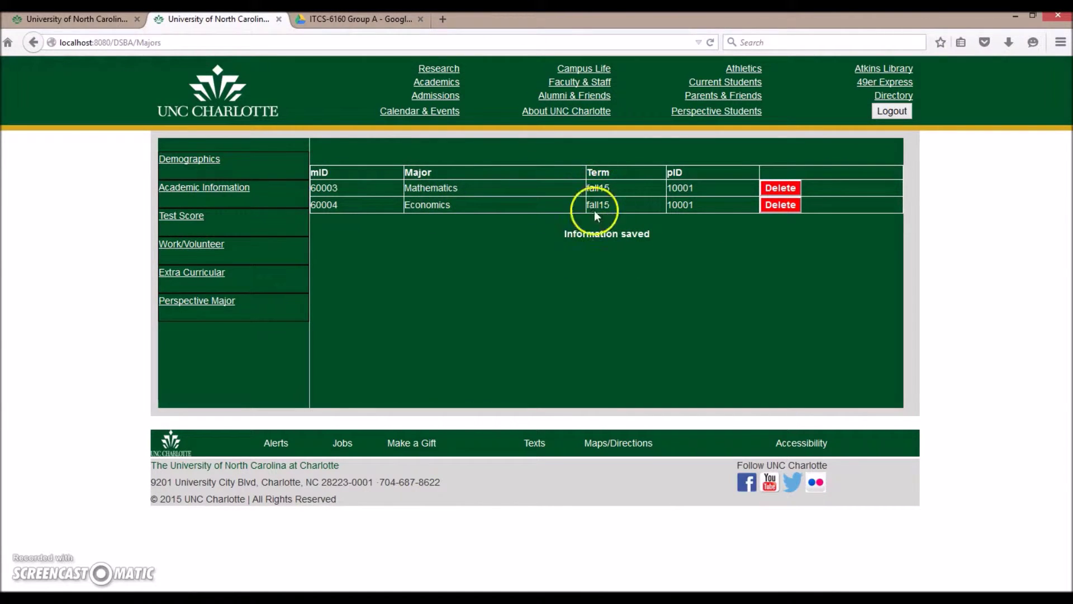
Add a football extracurricular activity from 2011-09-09 to 2013-09-09.
{"action": "left_click", "coordinate": [205, 273]}
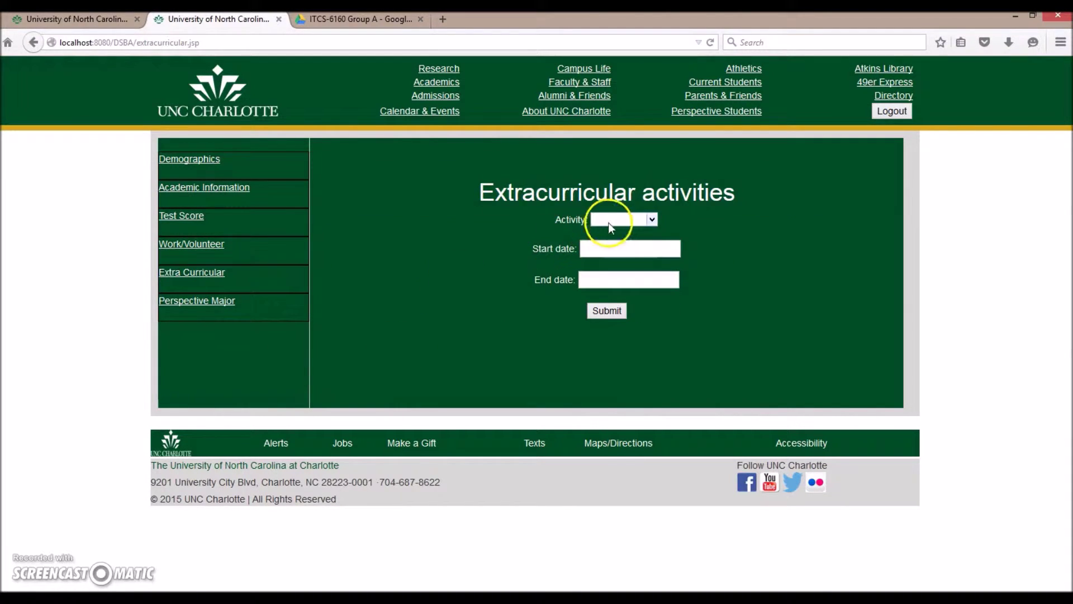
{"action": "left_click", "coordinate": [610, 221]}
{"action": "left_click", "coordinate": [605, 277]}
{"action": "left_click", "coordinate": [613, 250]}
{"action": "left_click", "coordinate": [606, 266]}
{"action": "left_click", "coordinate": [603, 280]}
{"action": "left_click", "coordinate": [602, 298]}
{"action": "left_click", "coordinate": [606, 311]}
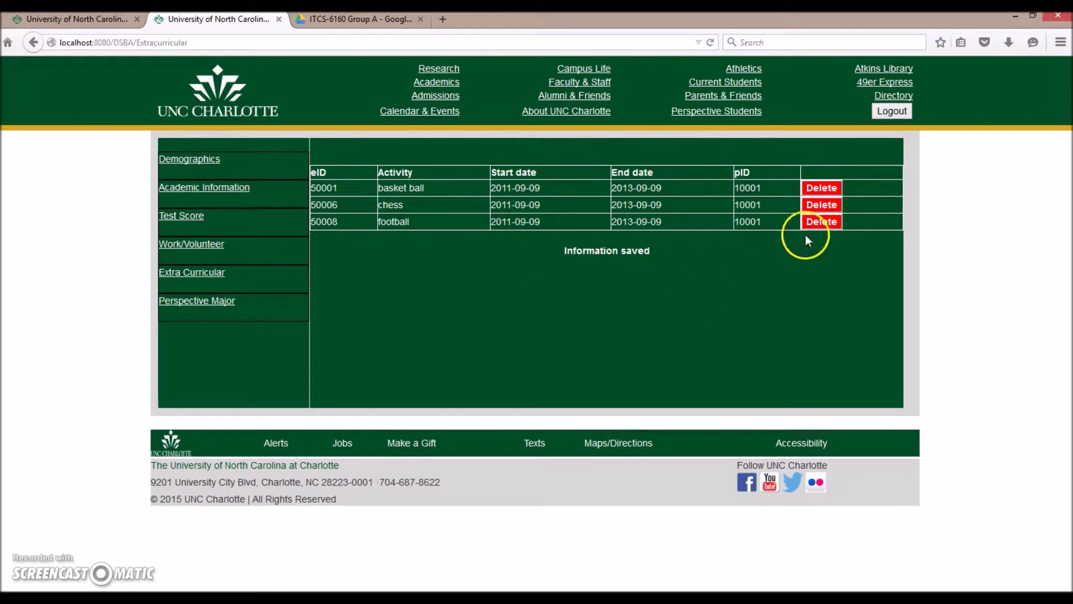
Delete the football activity and return to the blank activities form.
{"action": "left_click", "coordinate": [822, 222]}
{"action": "left_click", "coordinate": [609, 313]}
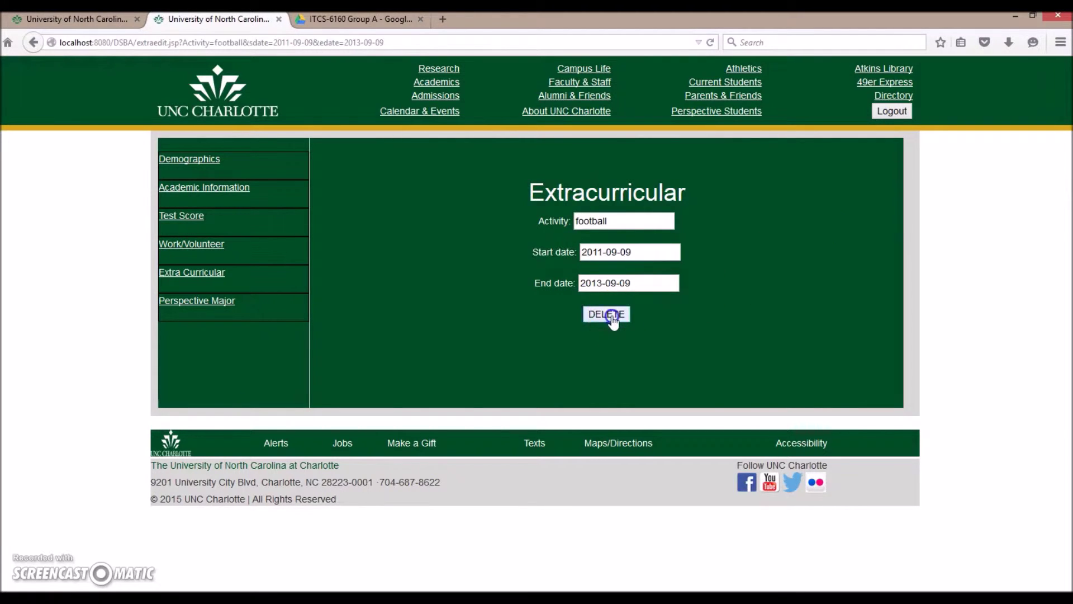
{"action": "left_click", "coordinate": [216, 274]}
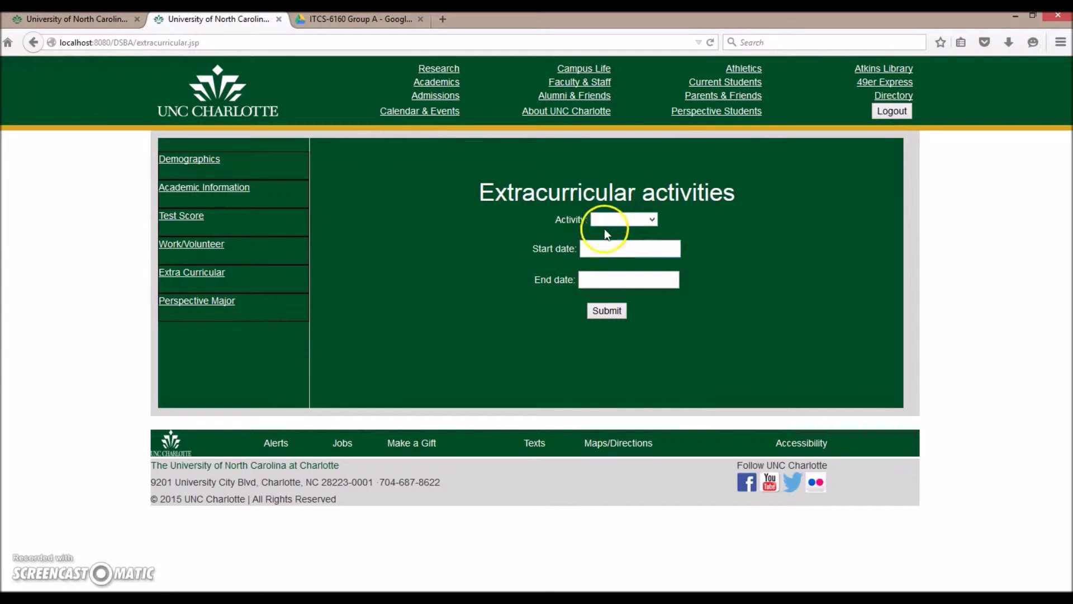
Browse the Work/Volunteer and Test Score pages and their test names, then view Academic Information.
{"action": "left_click", "coordinate": [202, 252]}
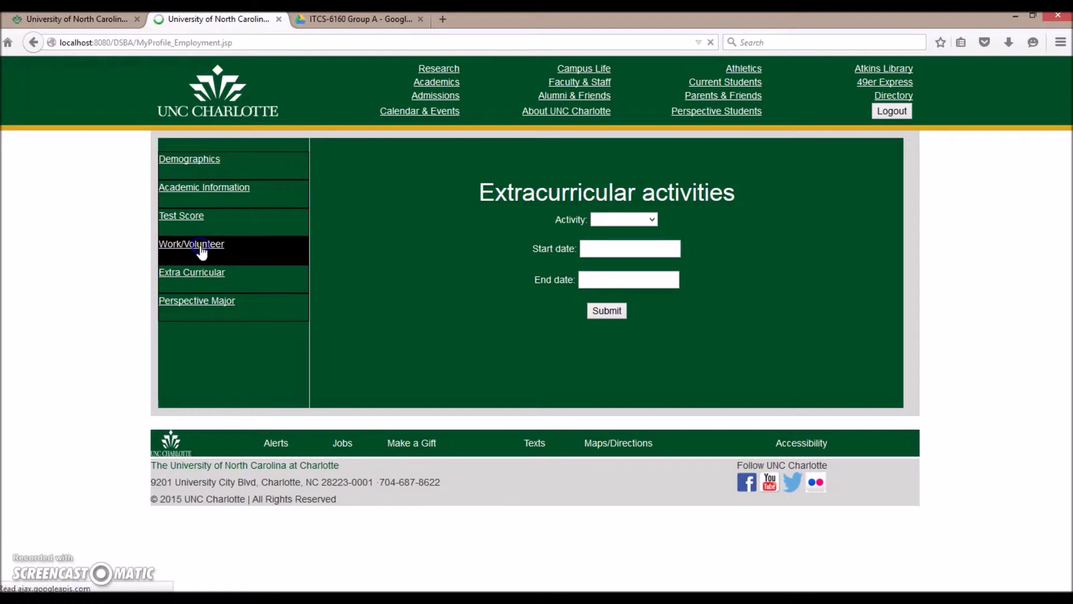
{"action": "left_click", "coordinate": [190, 216]}
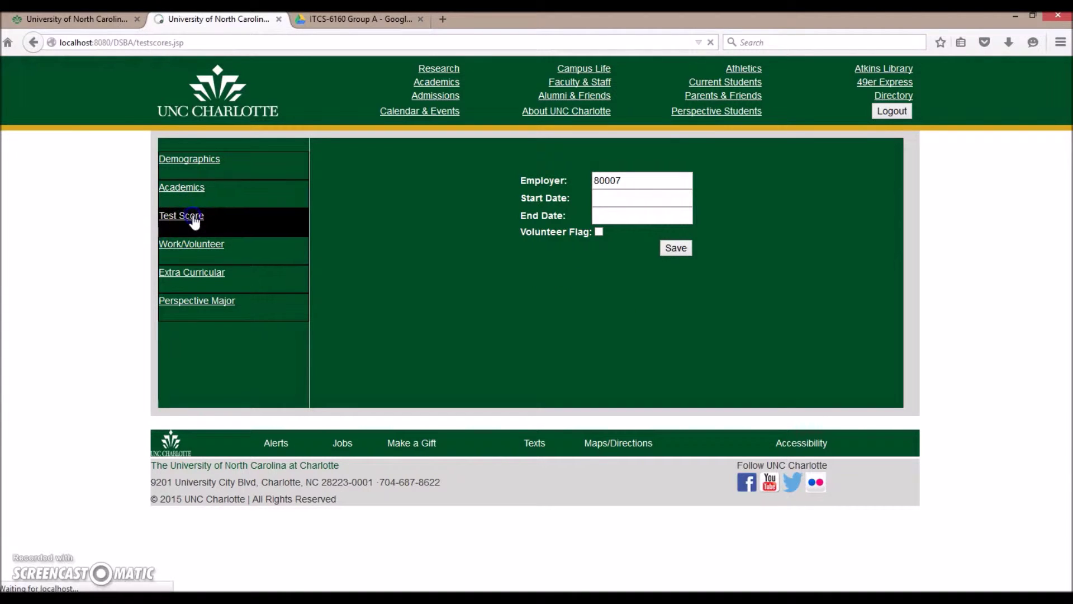
{"action": "left_click", "coordinate": [294, 255]}
{"action": "left_click", "coordinate": [630, 232]}
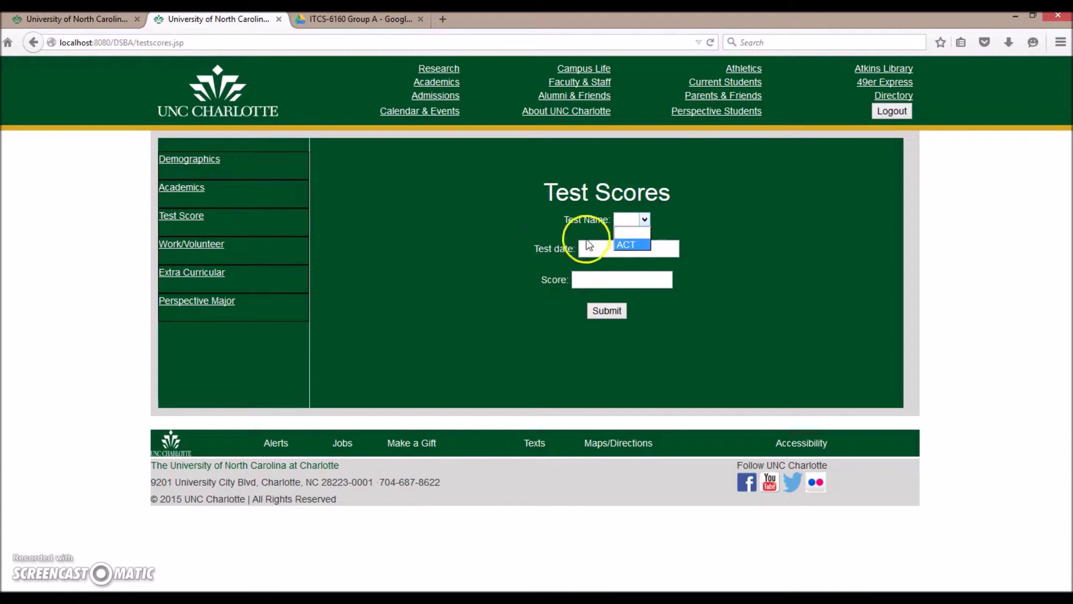
{"action": "left_click", "coordinate": [188, 189]}
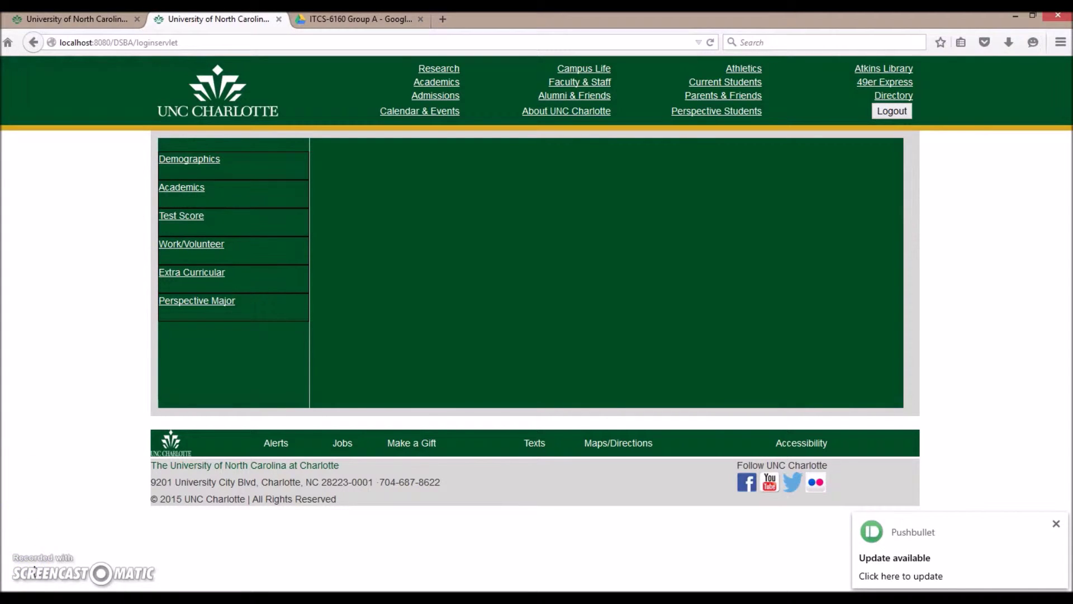
Log out, then log back in with the saved e-mail and the account password.
{"action": "left_click", "coordinate": [28, 568]}
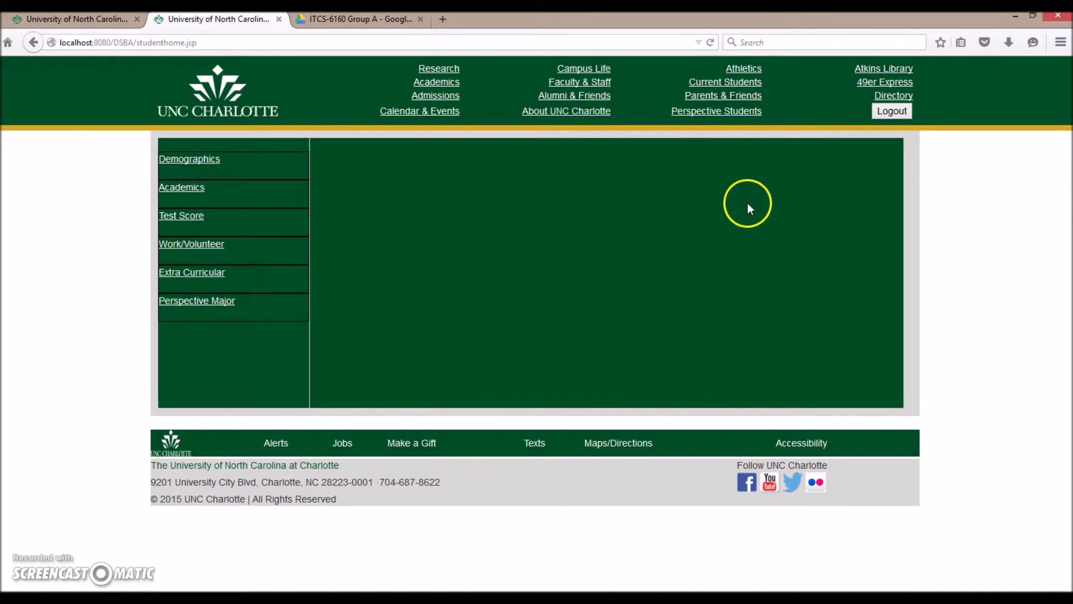
{"action": "left_click", "coordinate": [881, 115]}
{"action": "left_click", "coordinate": [802, 181]}
{"action": "left_click", "coordinate": [800, 183]}
{"action": "left_click", "coordinate": [803, 212]}
{"action": "left_click", "coordinate": [807, 202]}
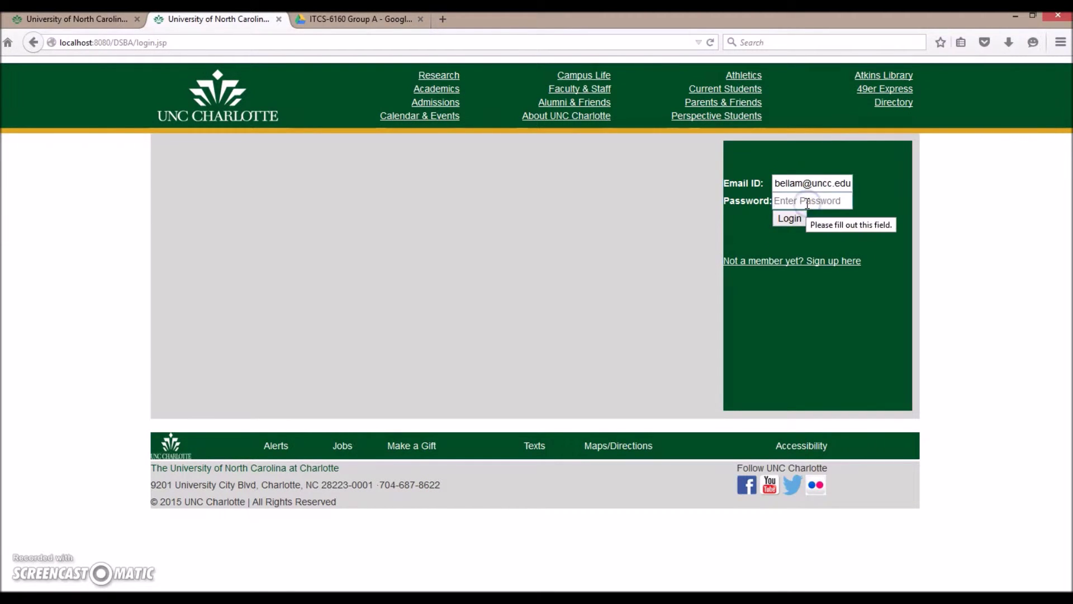
{"action": "type", "text": "••••••"}
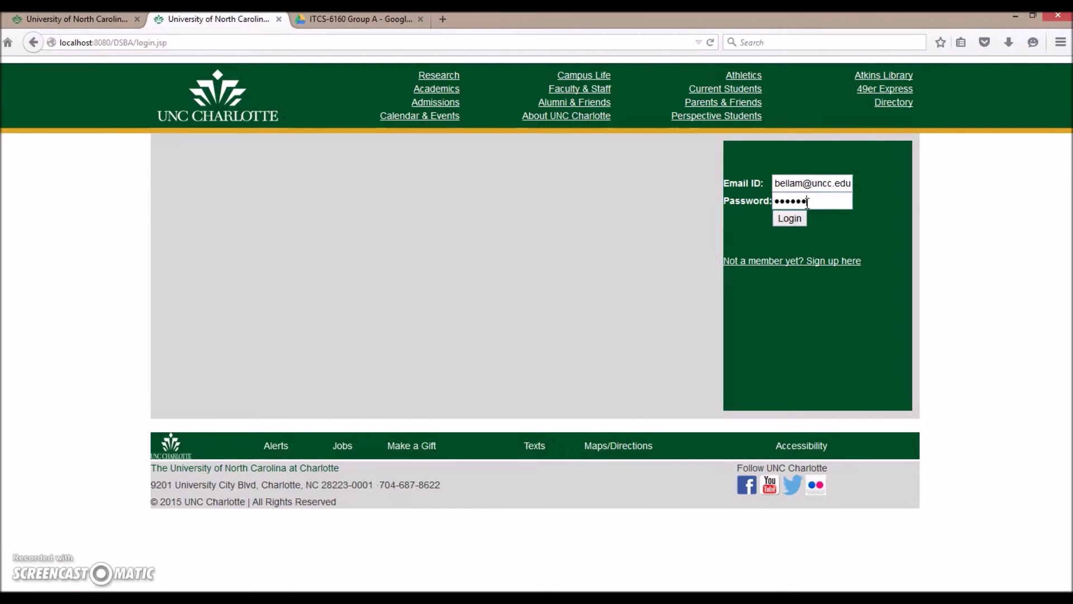
{"action": "left_click", "coordinate": [800, 220]}
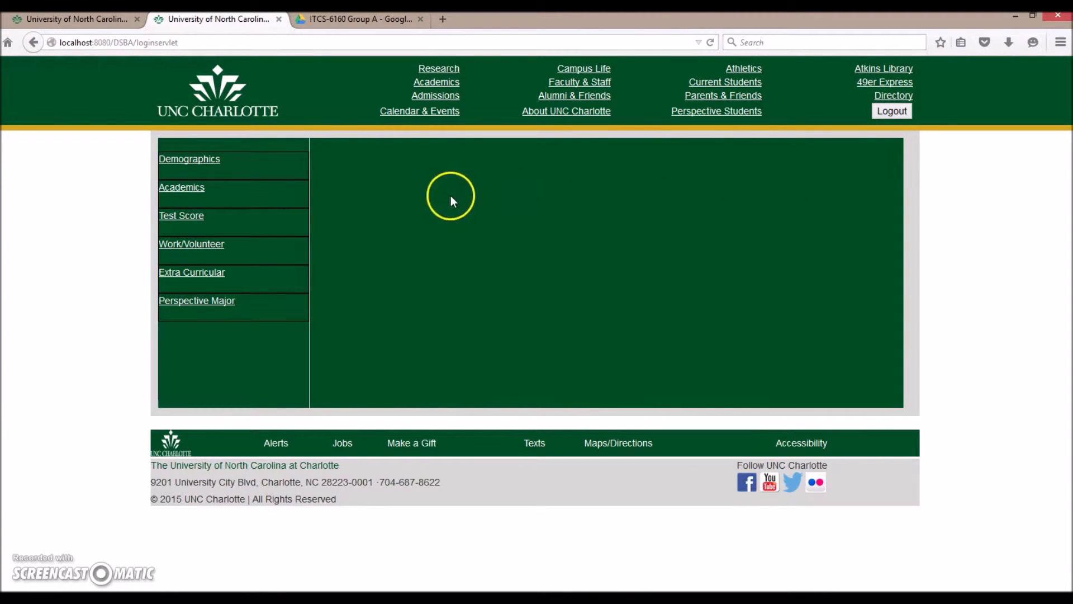
Save the demographics with Ethnicity Asian and Nationality Indian.
{"action": "left_click", "coordinate": [197, 160]}
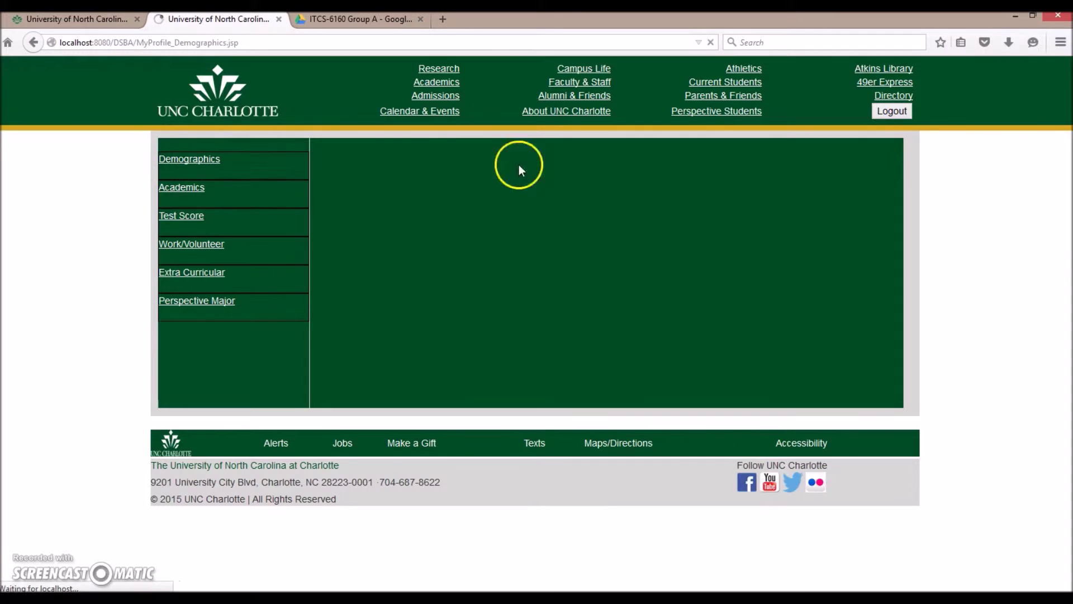
{"action": "key", "text": "Tab"}
{"action": "left_click", "coordinate": [554, 224]}
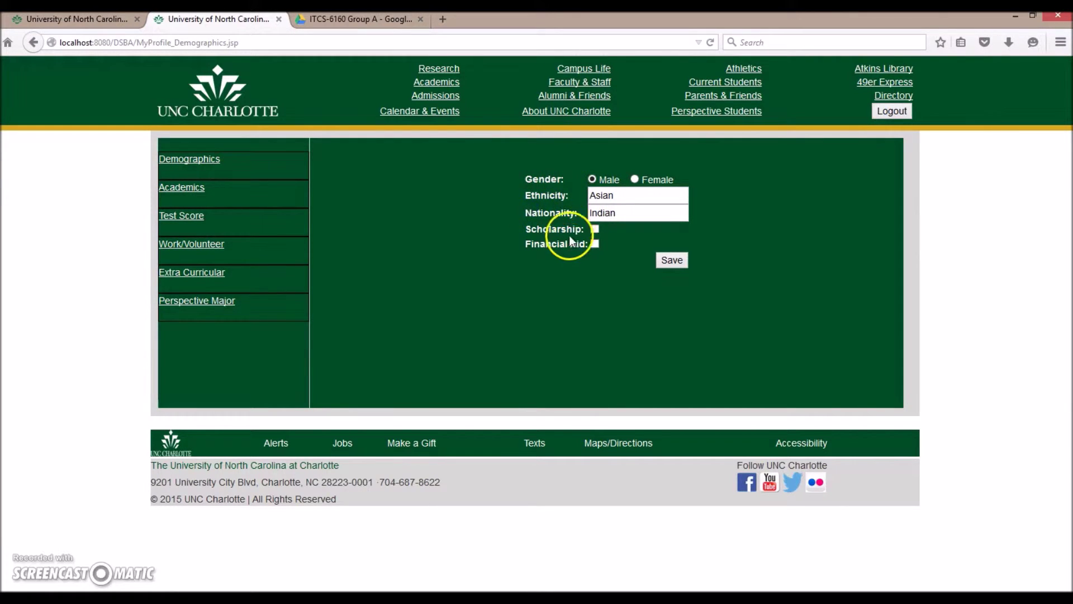
{"action": "left_click", "coordinate": [616, 210]}
{"action": "double_click", "coordinate": [616, 210]}
{"action": "left_click", "coordinate": [674, 261]}
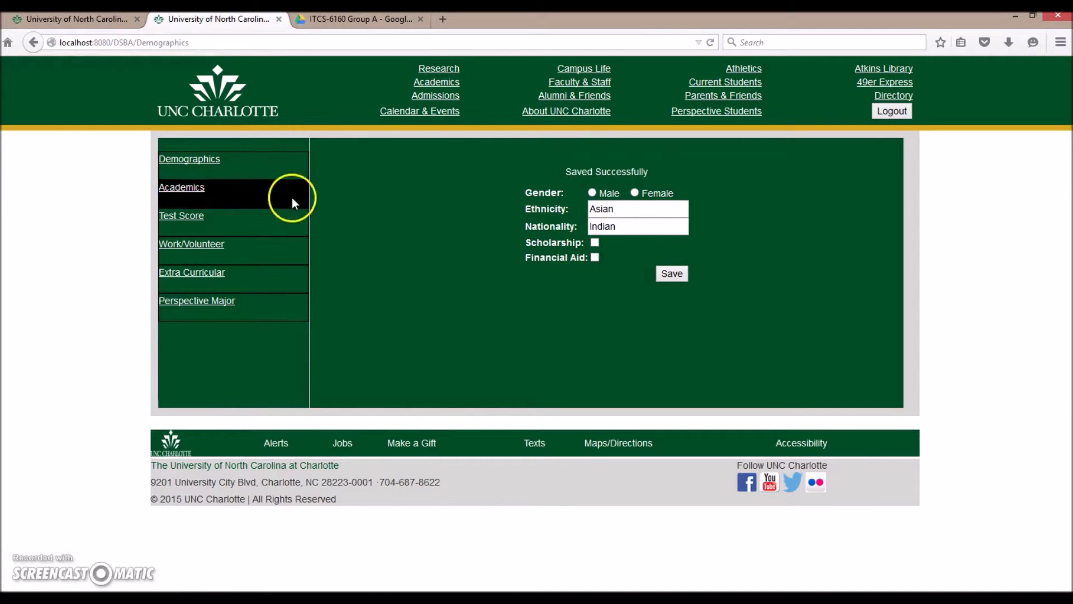
{"action": "left_click", "coordinate": [186, 234]}
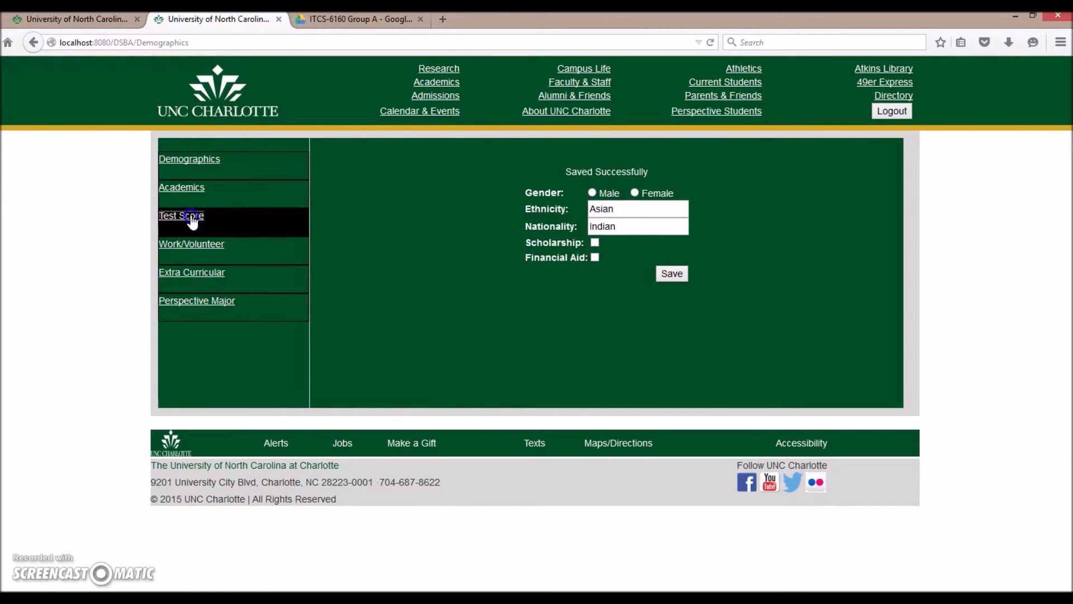
Pass through the test score, academic and work pages to the blank Majors Information form.
{"action": "left_click", "coordinate": [637, 220]}
{"action": "left_click", "coordinate": [190, 190]}
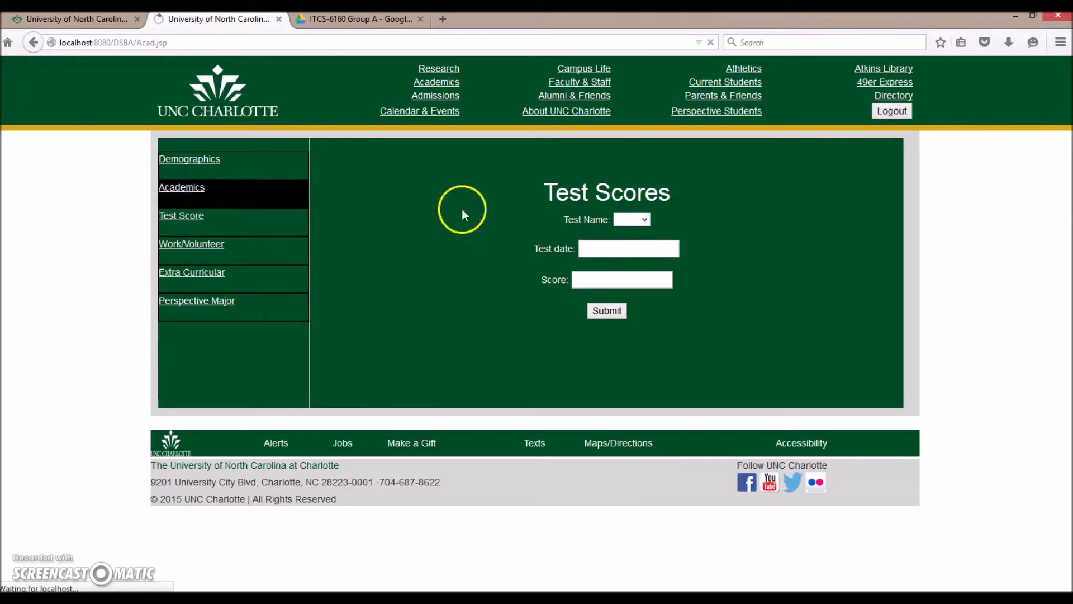
{"action": "left_click", "coordinate": [206, 244]}
{"action": "left_click_drag", "start_coordinate": [612, 180], "coordinate": [585, 181]}
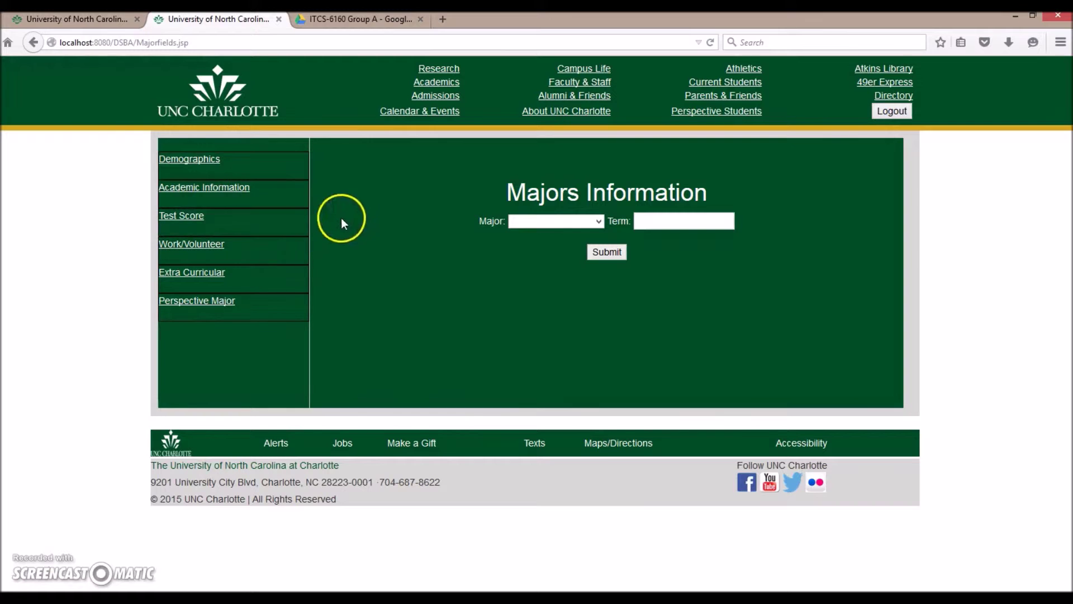
{"action": "left_click_drag", "start_coordinate": [354, 163], "coordinate": [773, 290]}
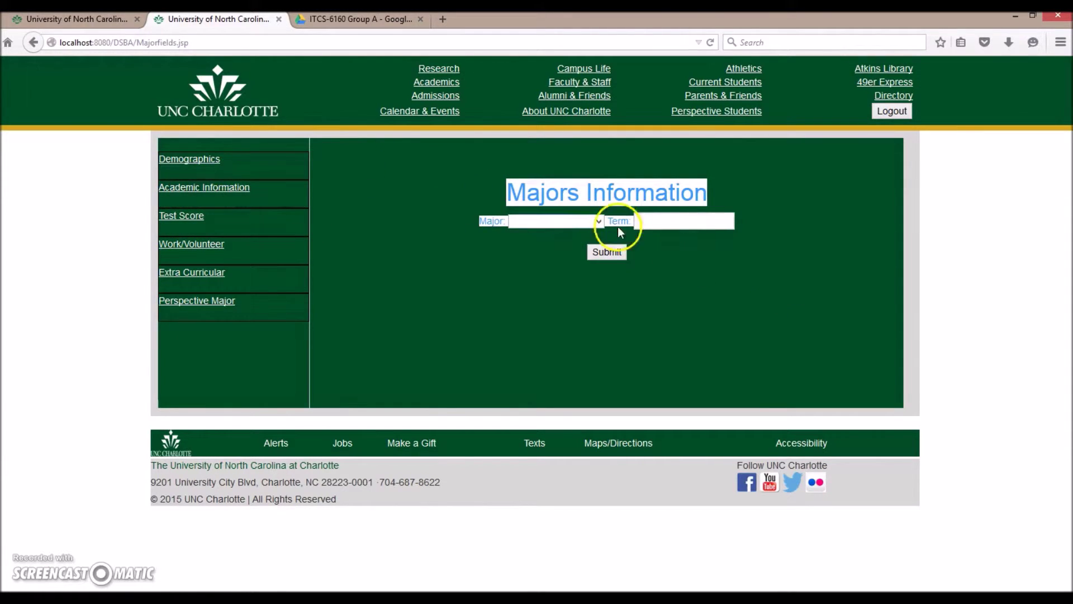
{"action": "left_click", "coordinate": [494, 177]}
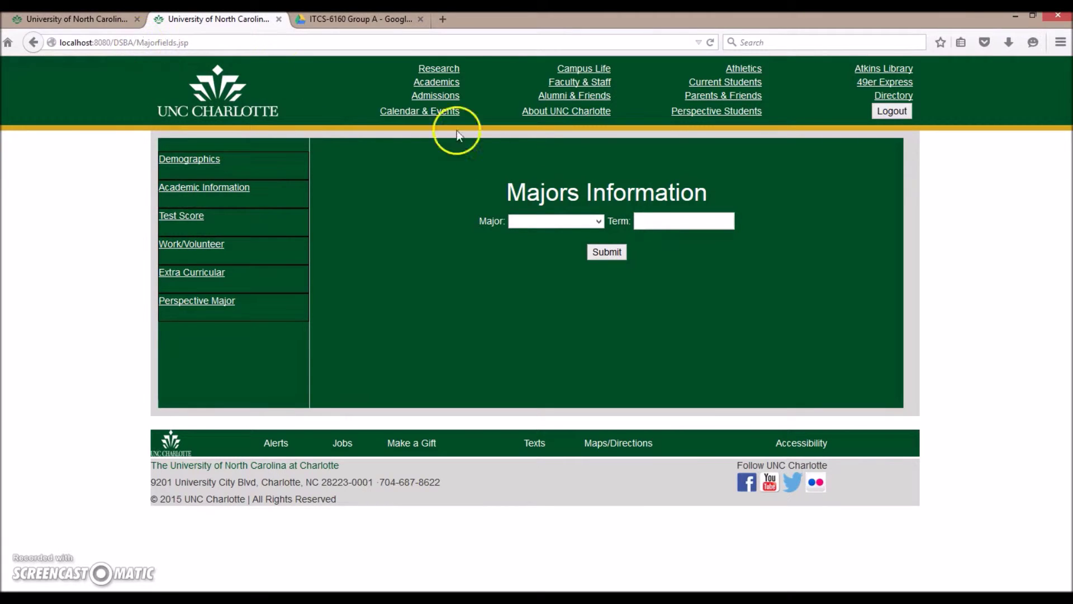
{"action": "left_click_drag", "start_coordinate": [467, 162], "coordinate": [798, 293]}
{"action": "left_click", "coordinate": [797, 294]}
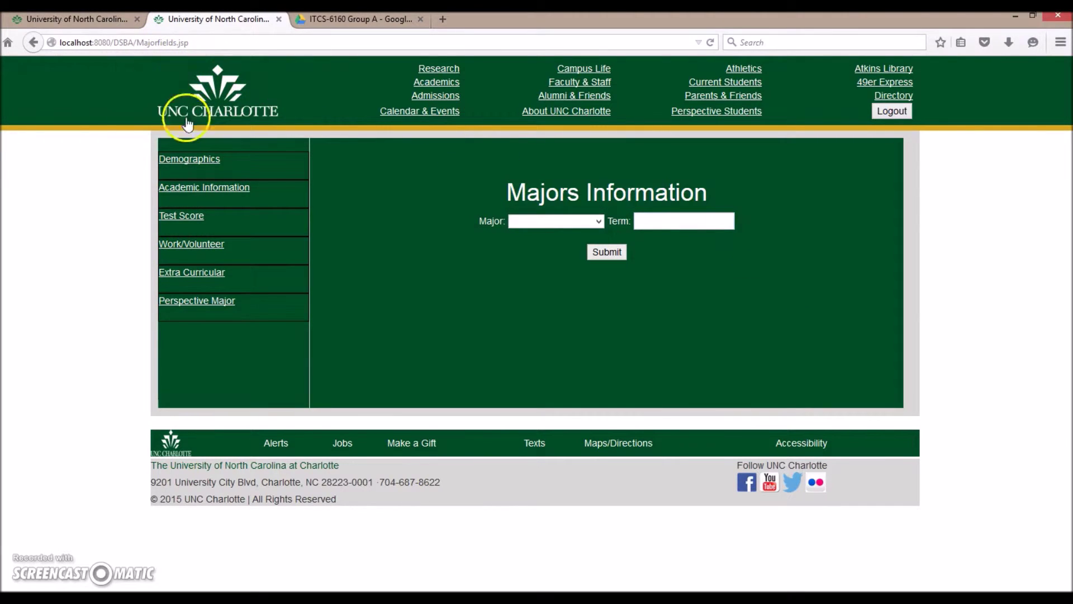
Load login.jsp from the address bar and log out of the student account.
{"action": "left_click", "coordinate": [138, 42]}
{"action": "left_click_drag", "start_coordinate": [138, 42], "coordinate": [240, 38]}
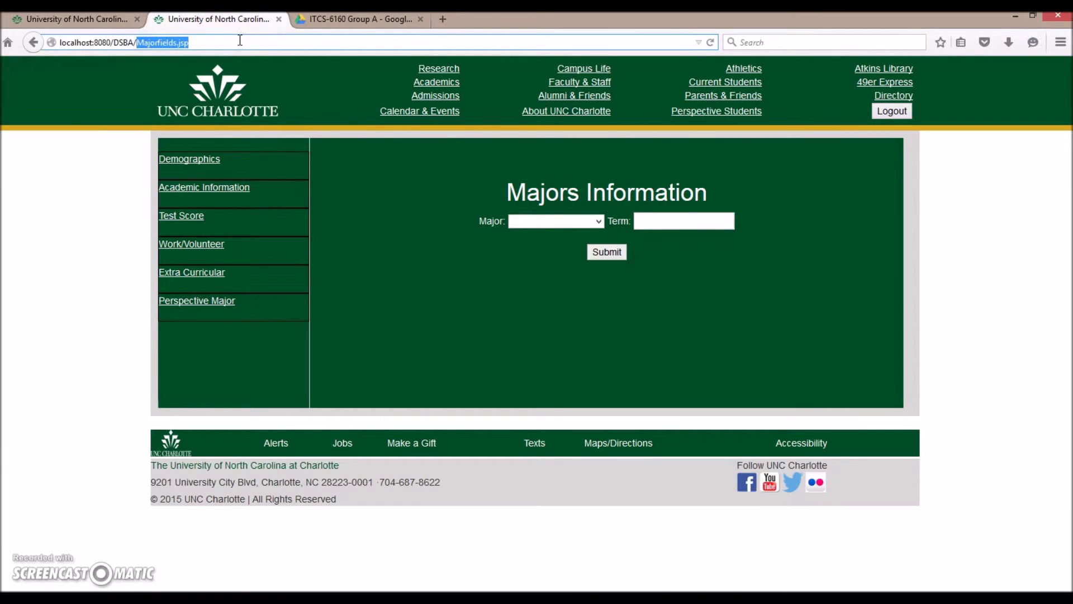
{"action": "key", "text": "BackSpace"}
{"action": "type", "text": "lo"}
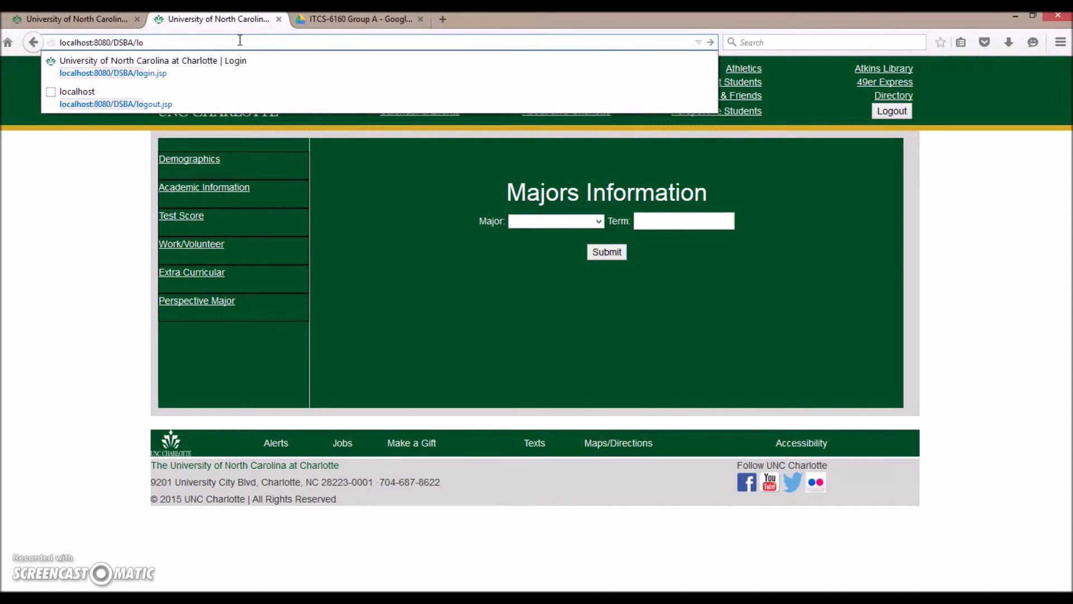
{"action": "type", "text": "gin.jsp"}
{"action": "key", "text": "Return"}
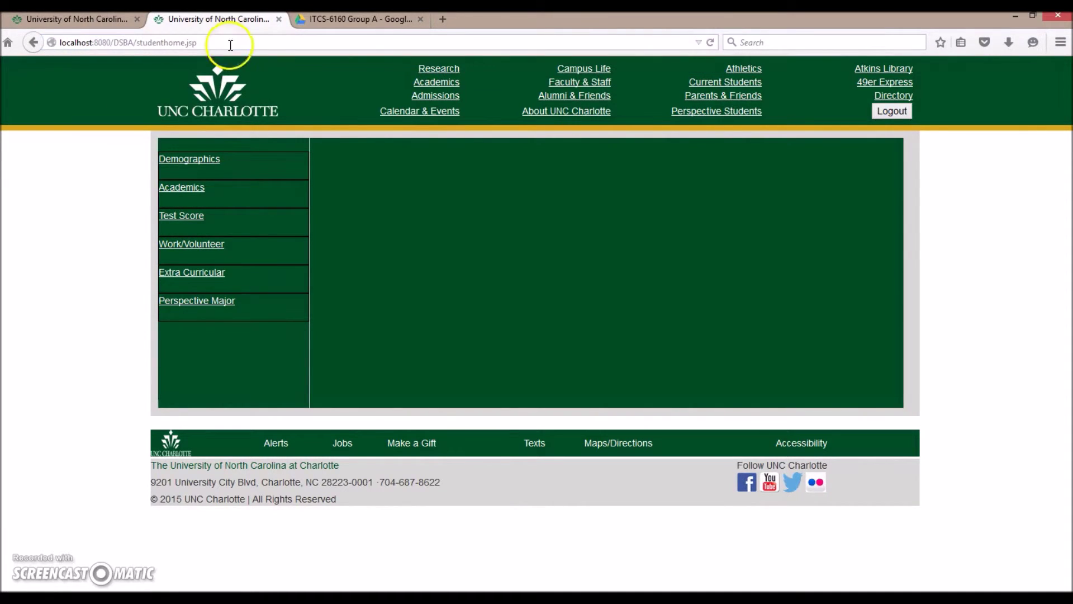
{"action": "double_click", "coordinate": [156, 42]}
{"action": "left_click", "coordinate": [343, 190]}
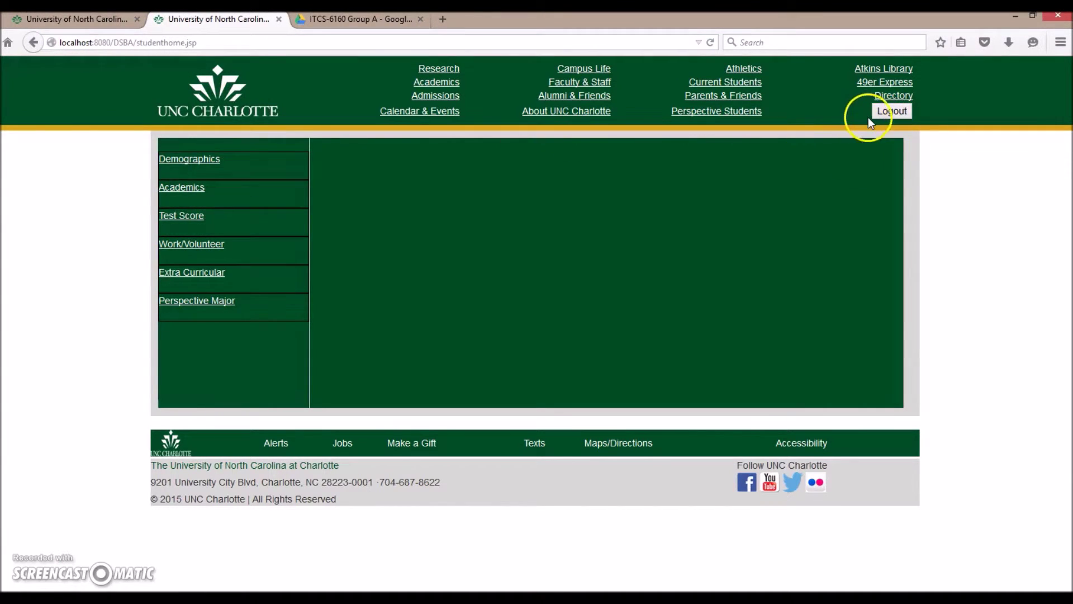
{"action": "left_click", "coordinate": [891, 112]}
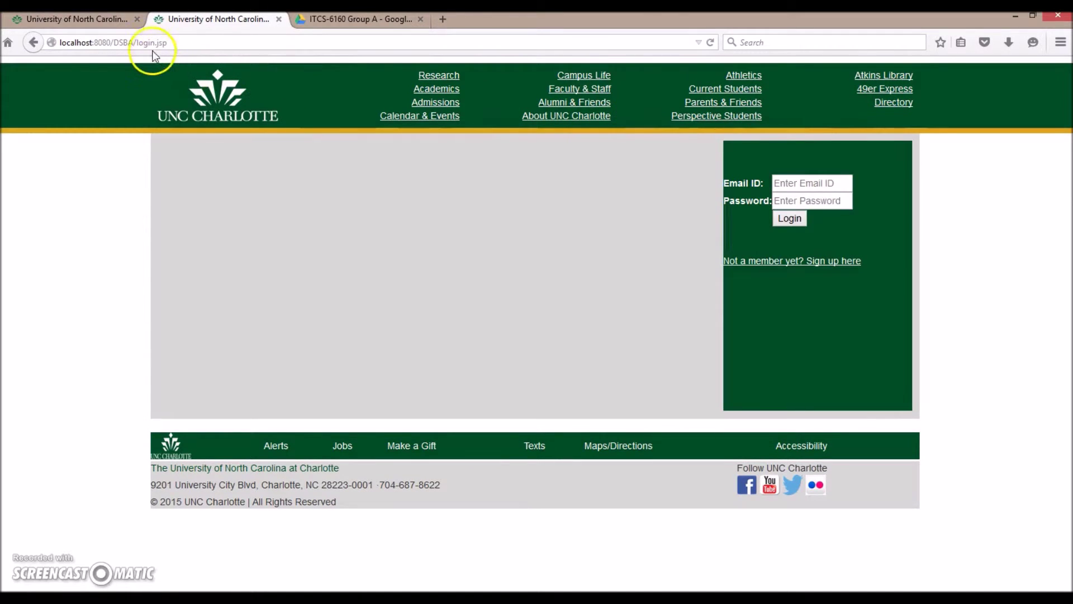
Try reaching the demographics profile page by address, then focus the login Email ID field.
{"action": "left_click_drag", "start_coordinate": [139, 43], "coordinate": [200, 41]}
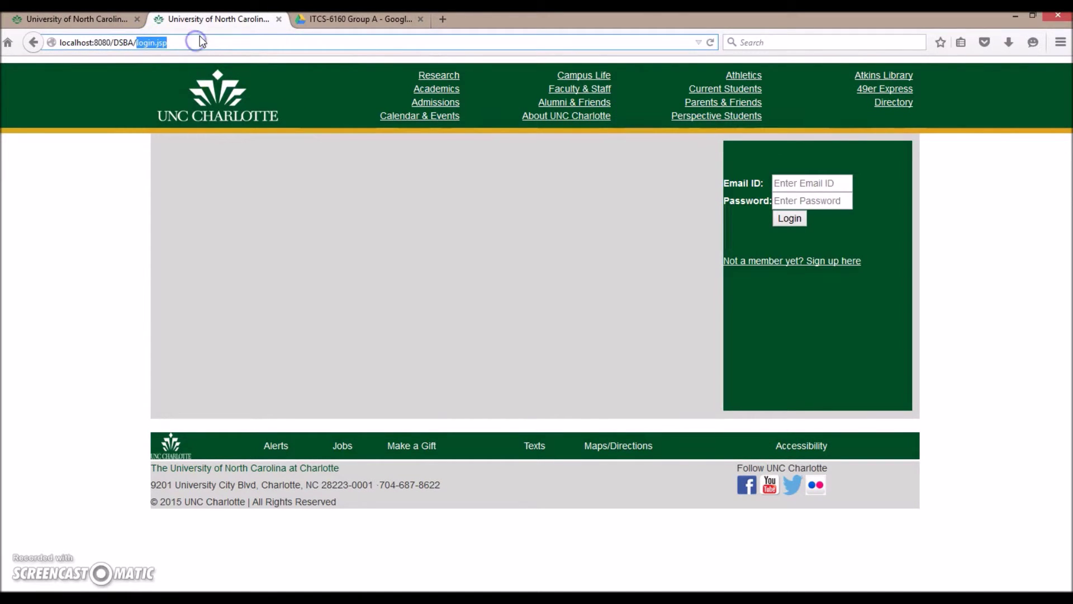
{"action": "type", "text": "My"}
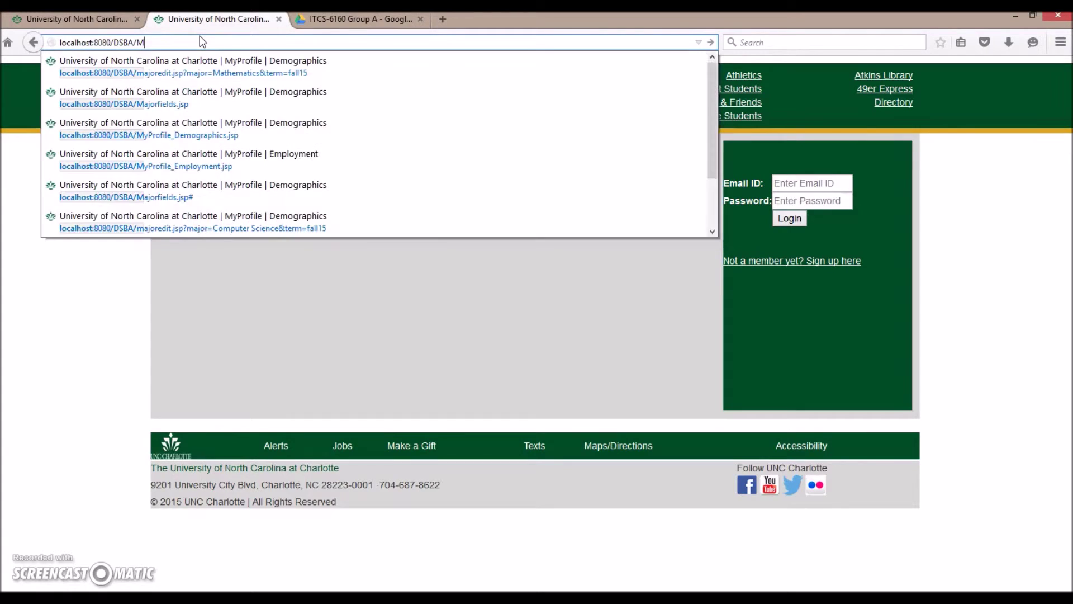
{"action": "key", "text": "Down"}
{"action": "key", "text": "Escape"}
{"action": "key", "text": "Escape"}
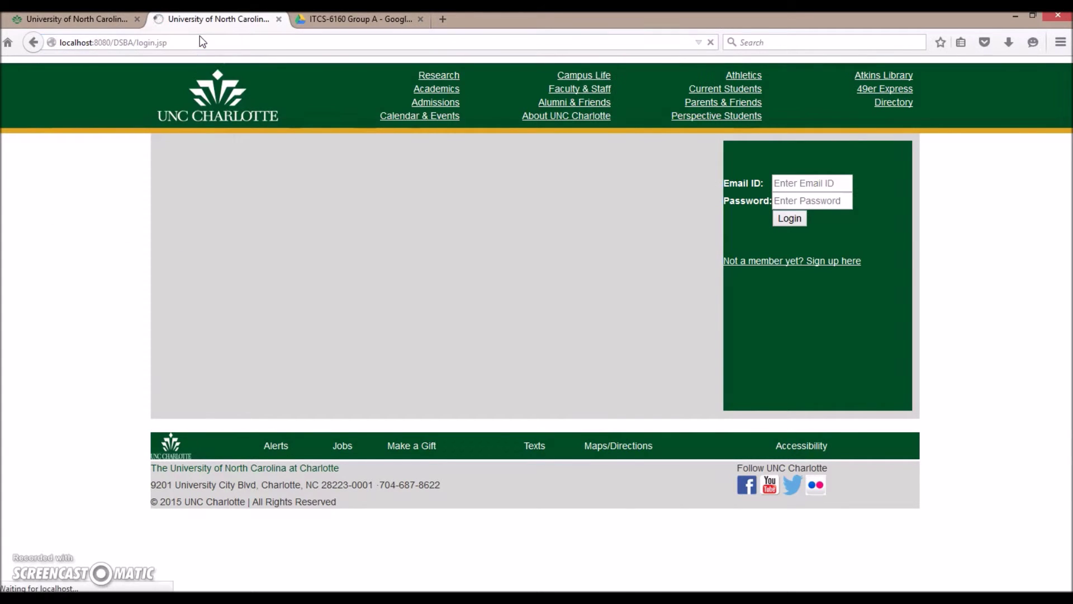
{"action": "left_click", "coordinate": [112, 155]}
{"action": "left_click_drag", "start_coordinate": [257, 216], "coordinate": [922, 357]}
{"action": "left_click", "coordinate": [954, 367]}
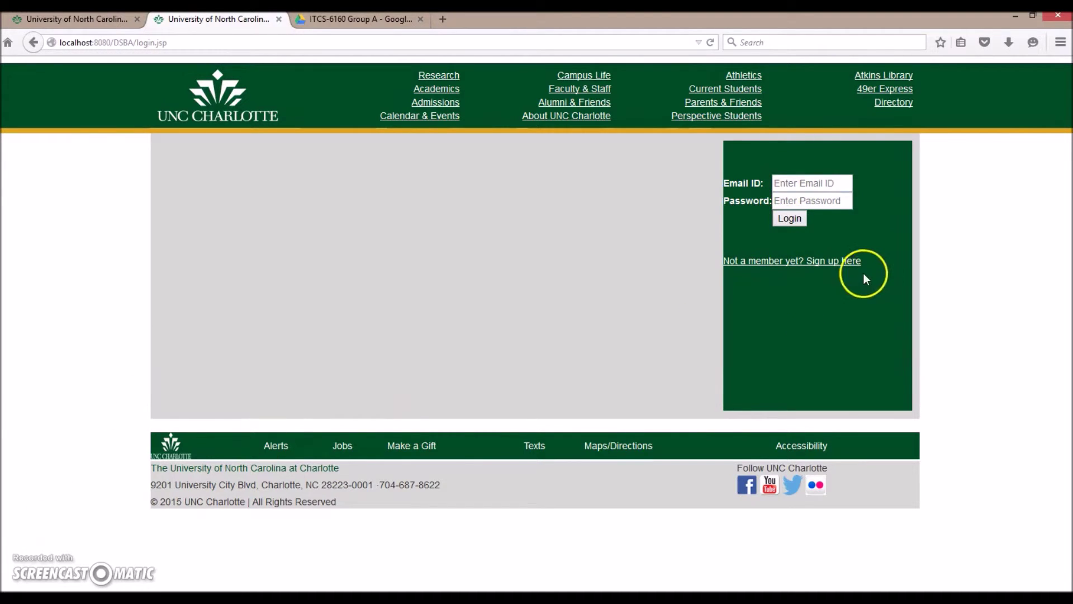
{"action": "left_click", "coordinate": [801, 179]}
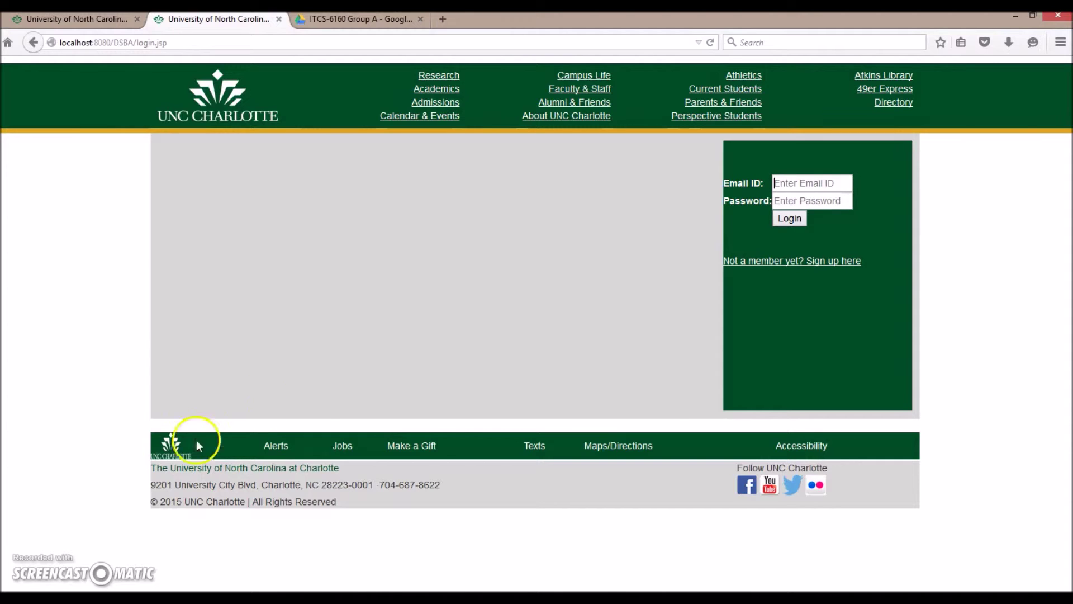
Close the extra tab and replace login.jsp with AdminHome.jsp in the address.
{"action": "key", "text": "ctrl+w"}
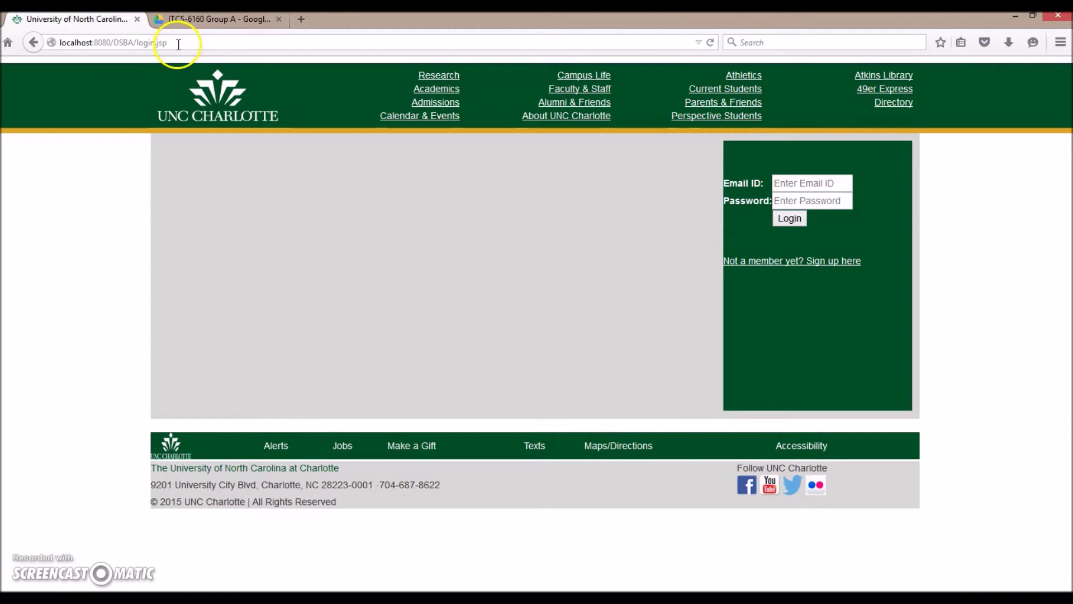
{"action": "left_click_drag", "start_coordinate": [178, 44], "coordinate": [141, 49]}
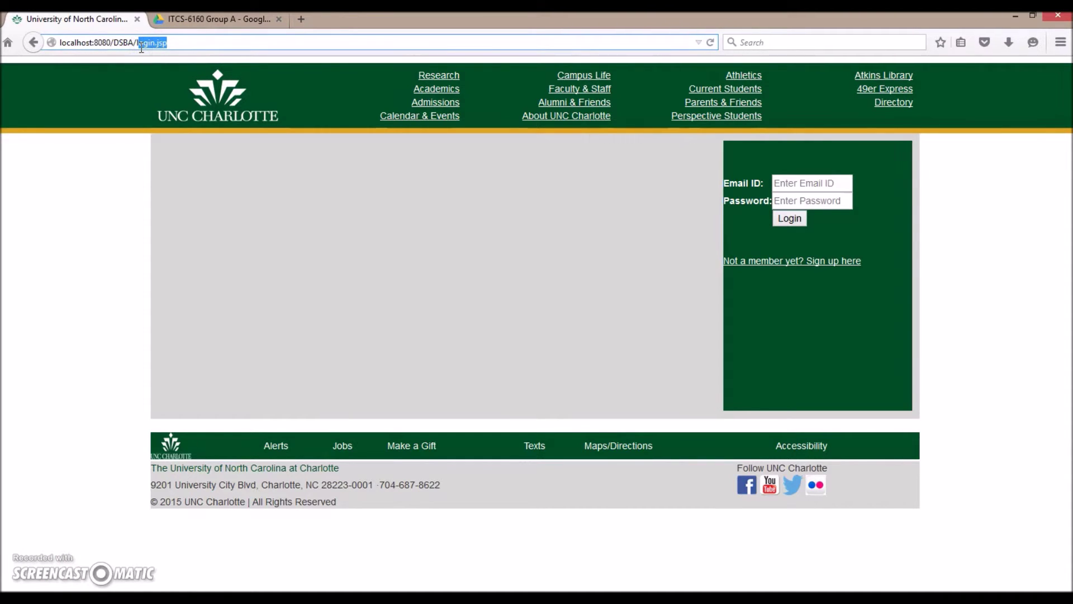
{"action": "key", "text": "BackSpace"}
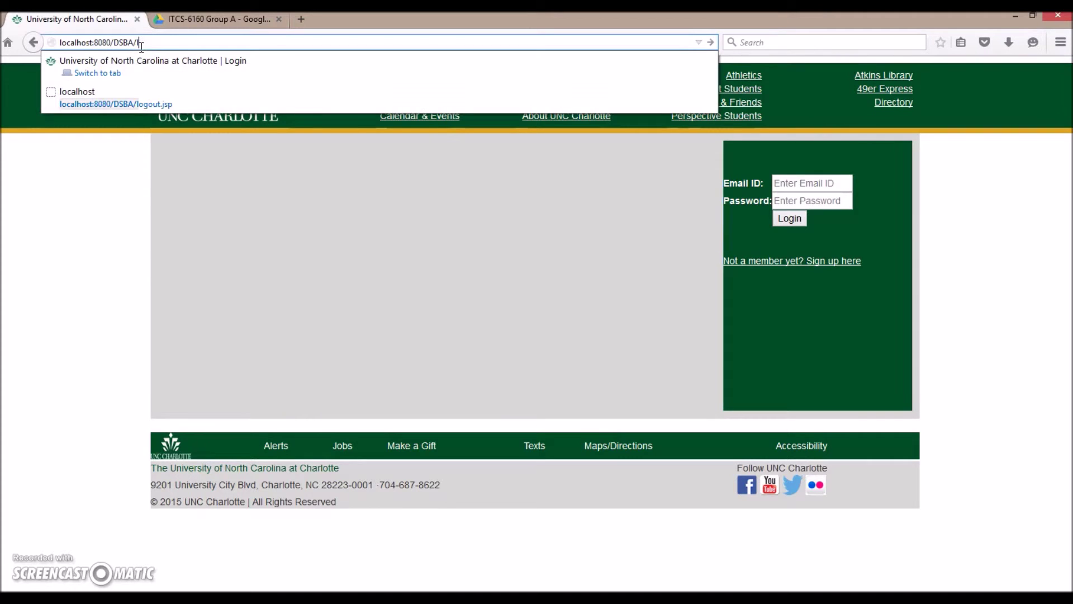
{"action": "type", "text": "AdminH"}
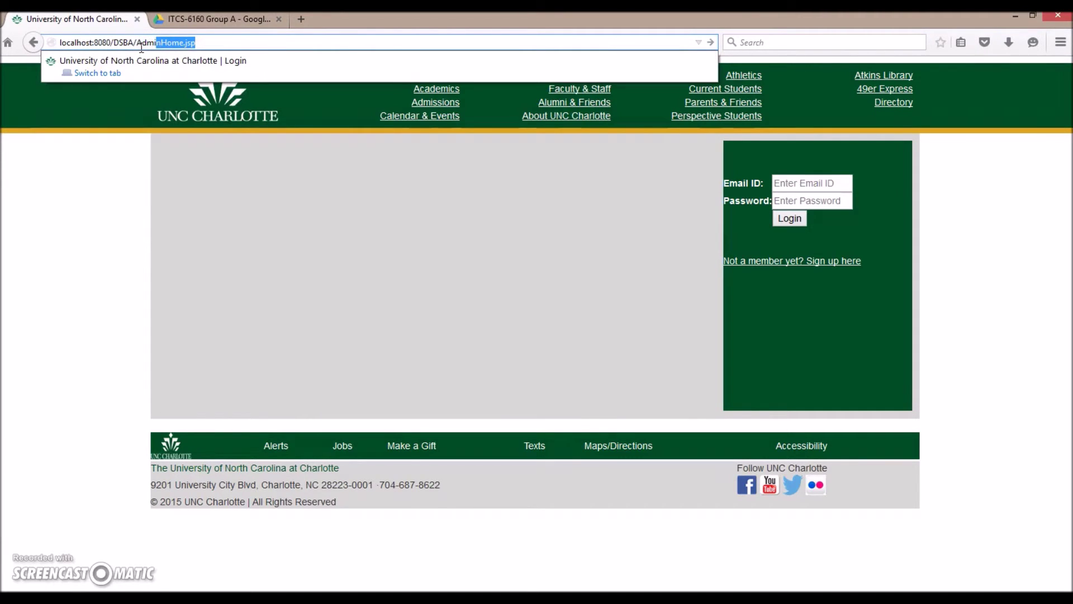
{"action": "type", "text": "ome.jsp"}
{"action": "key", "text": "Return"}
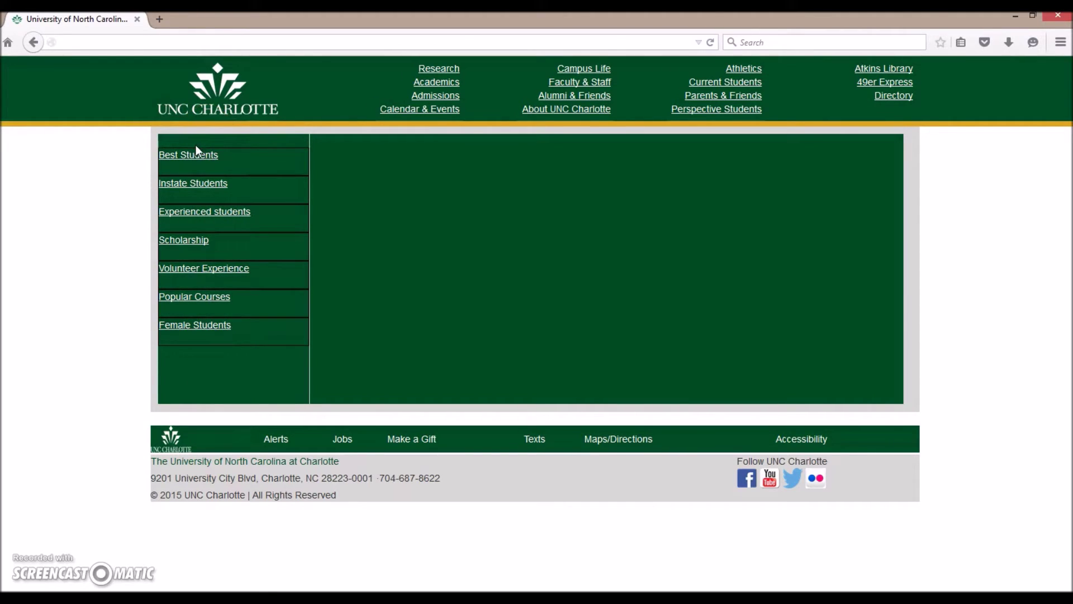
View the Best Students score report, then the Instate Students report.
{"action": "left_click", "coordinate": [229, 157]}
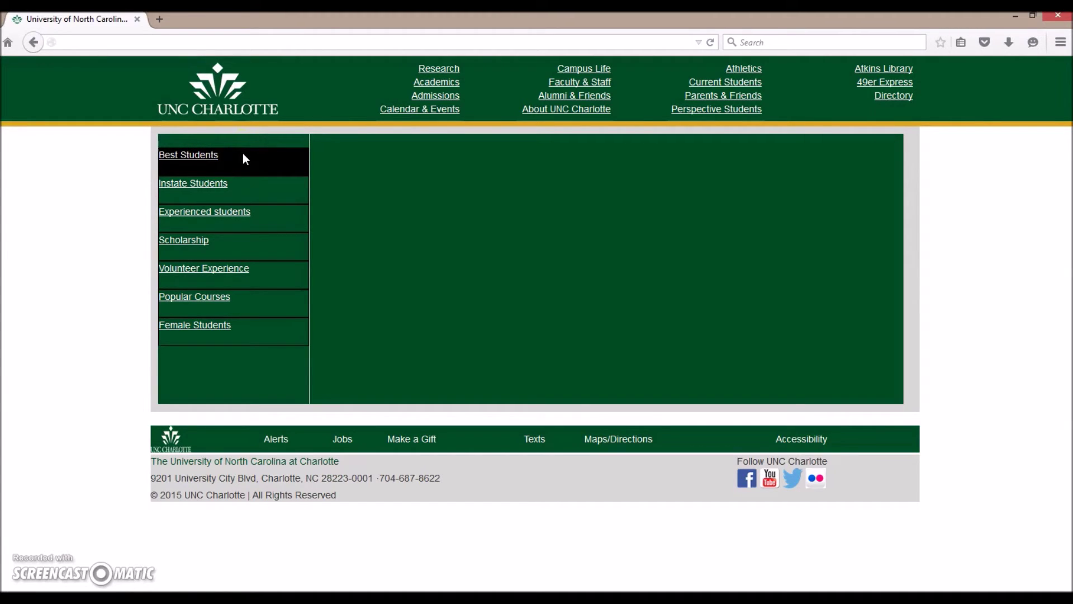
{"action": "left_click_drag", "start_coordinate": [215, 155], "coordinate": [190, 162]}
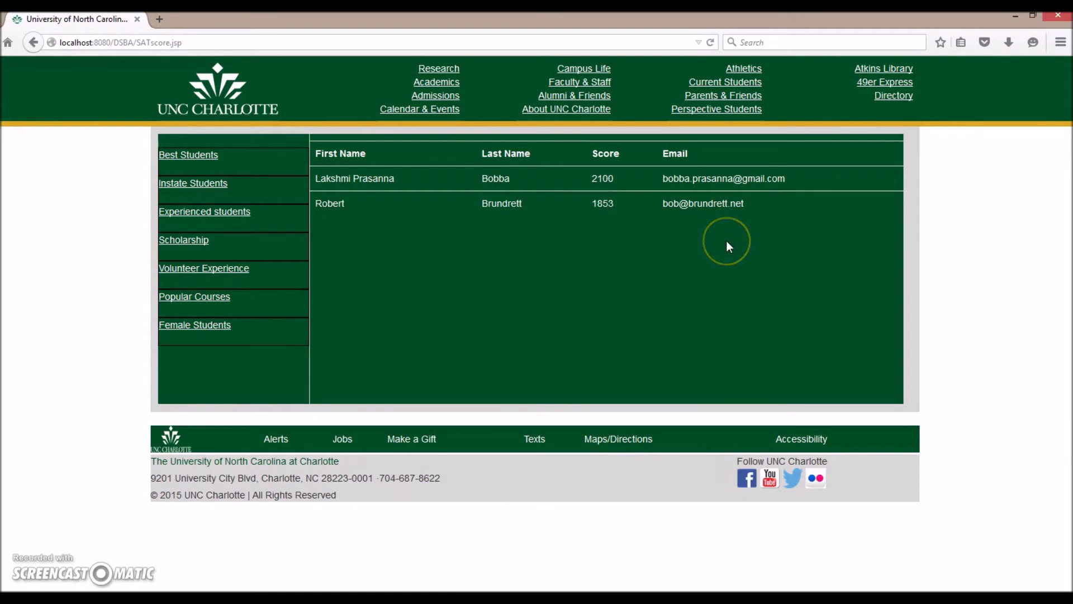
{"action": "left_click", "coordinate": [183, 193]}
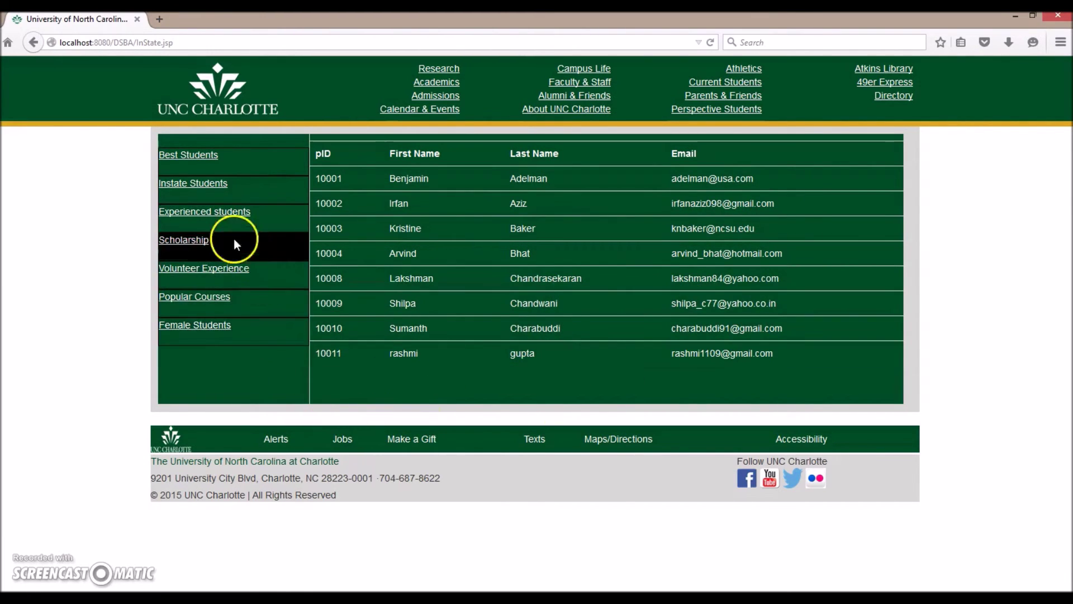
View the Experienced students report, then the Scholarship report.
{"action": "left_click", "coordinate": [200, 218]}
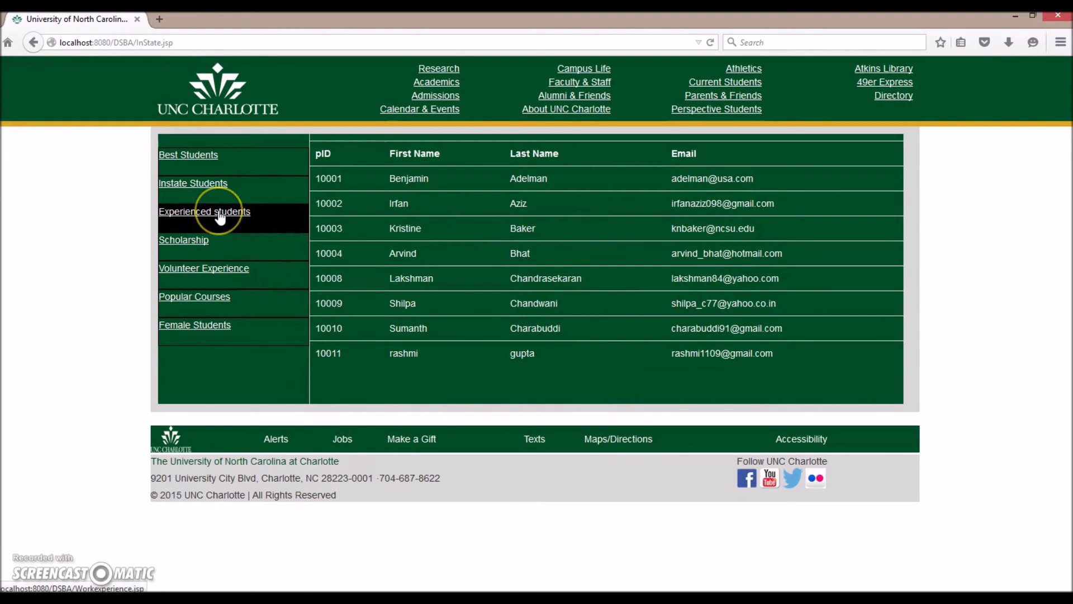
{"action": "left_click", "coordinate": [219, 217]}
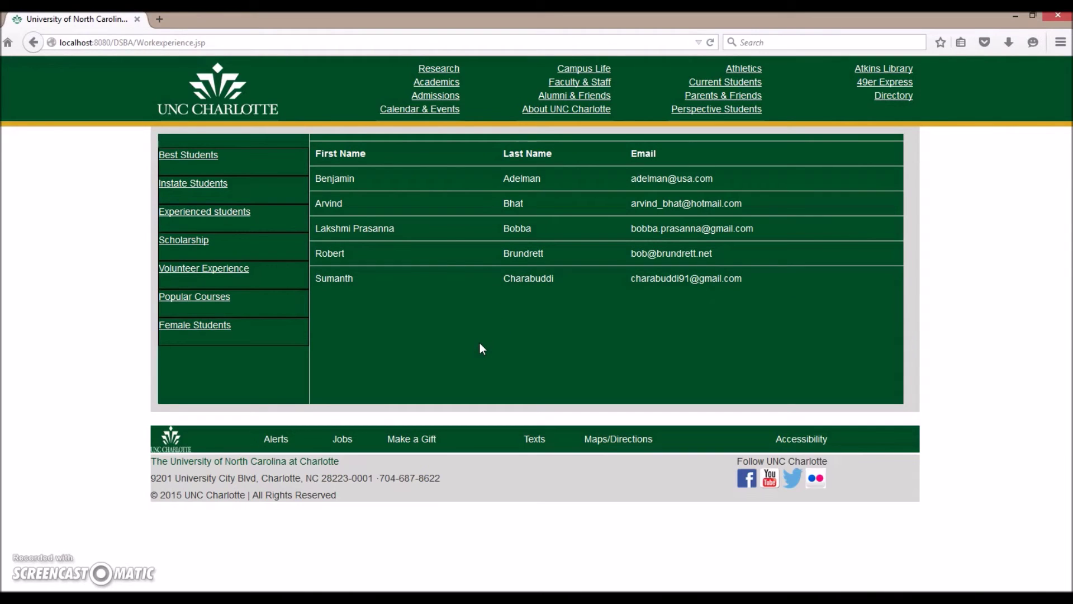
{"action": "left_click", "coordinate": [185, 242]}
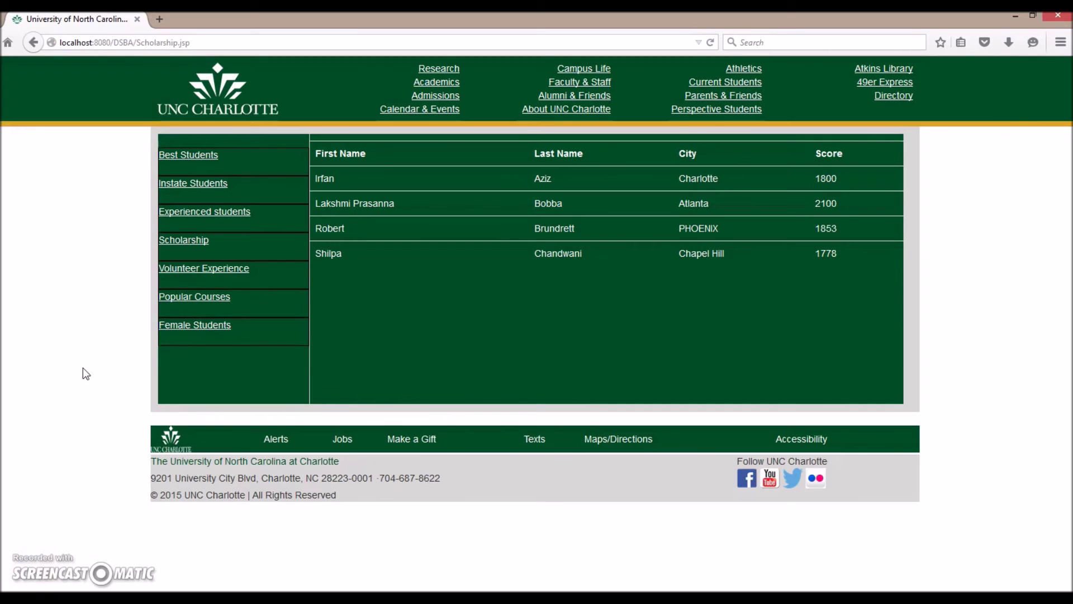
View the Volunteer Experience, Popular Courses and Female Students reports in turn.
{"action": "left_click", "coordinate": [194, 270]}
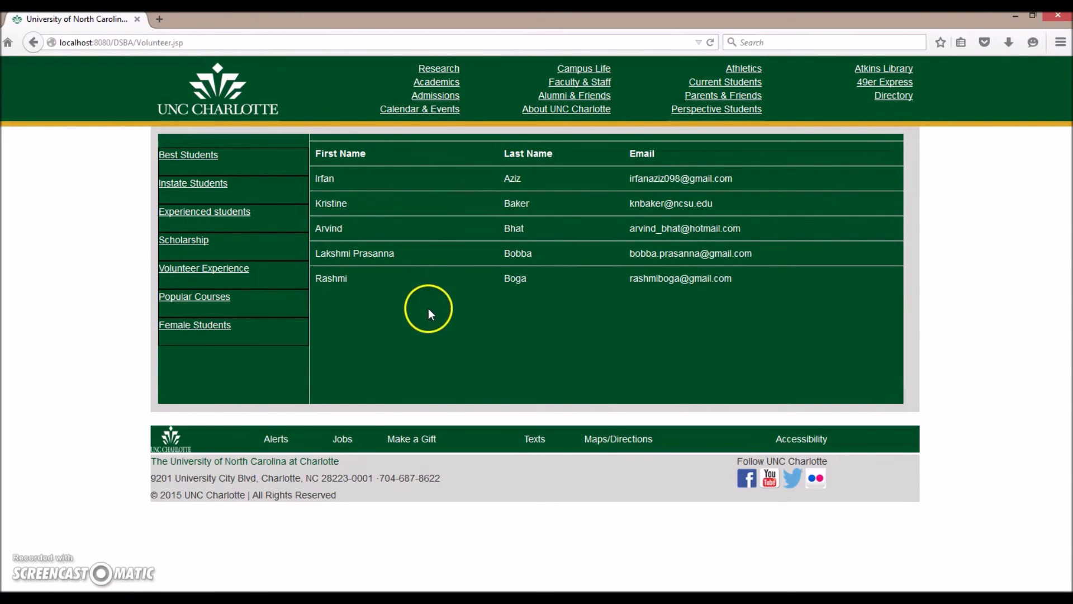
{"action": "left_click", "coordinate": [197, 301]}
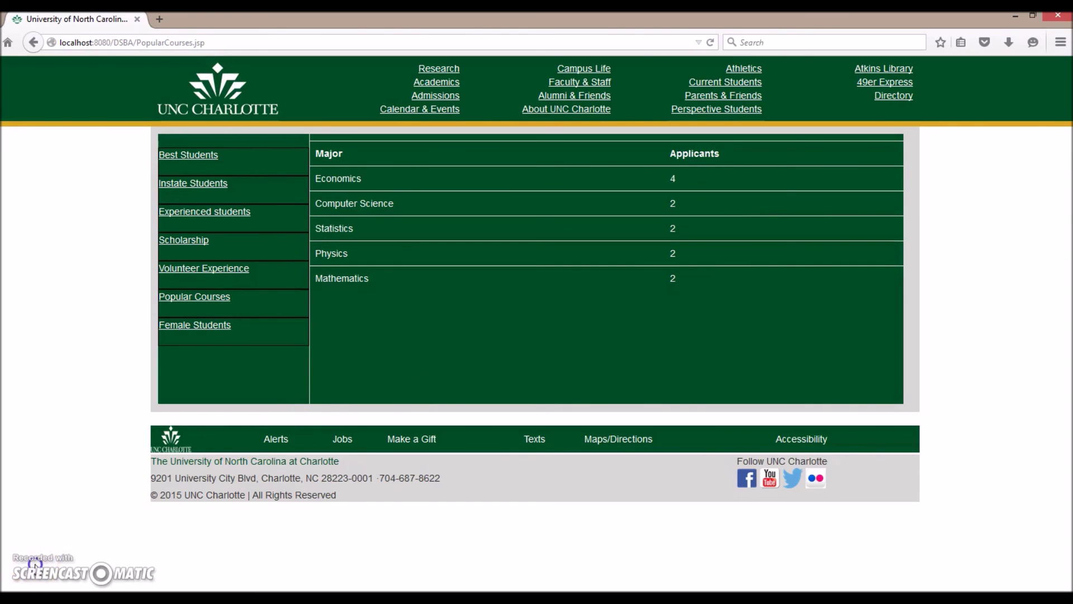
{"action": "left_click", "coordinate": [89, 360]}
{"action": "left_click", "coordinate": [192, 331]}
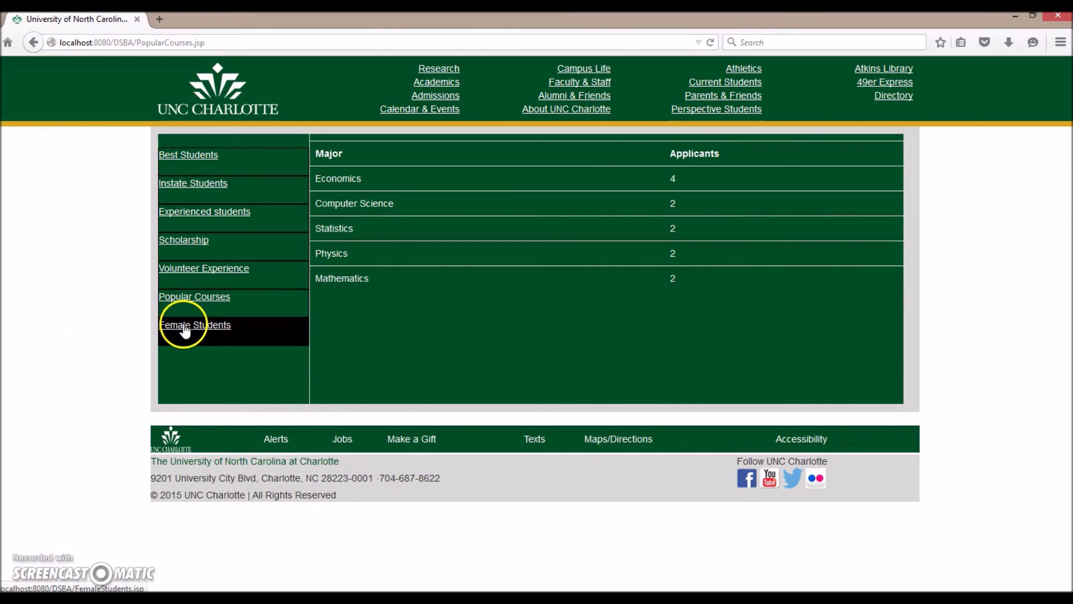